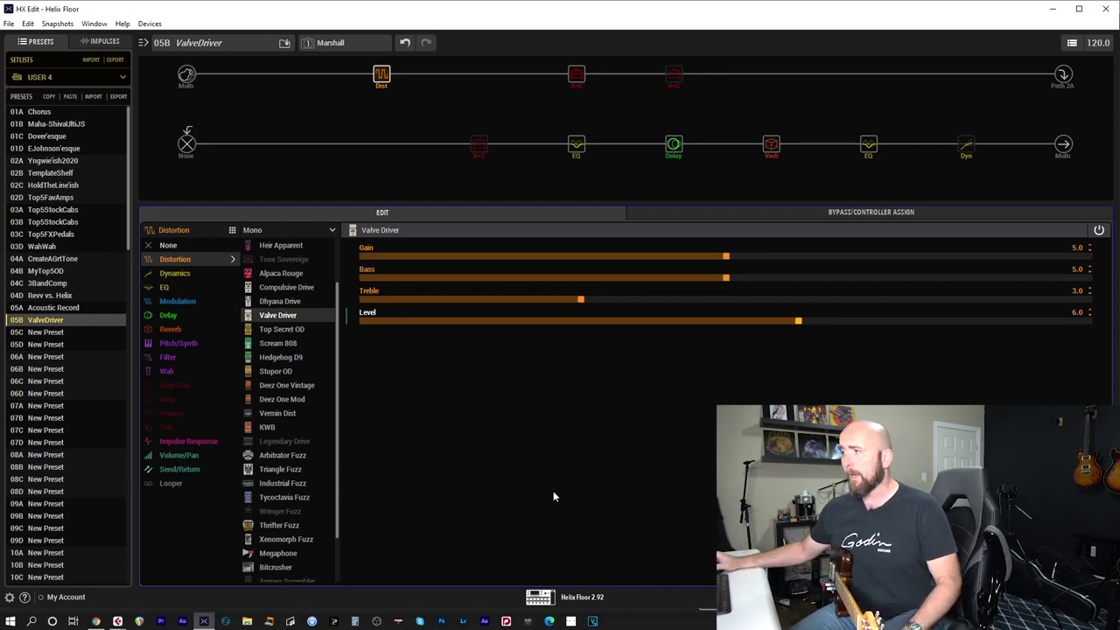
Step: Delete the Dyn block from the lower signal path of the ValveDriver preset
mouse_move(963, 154)
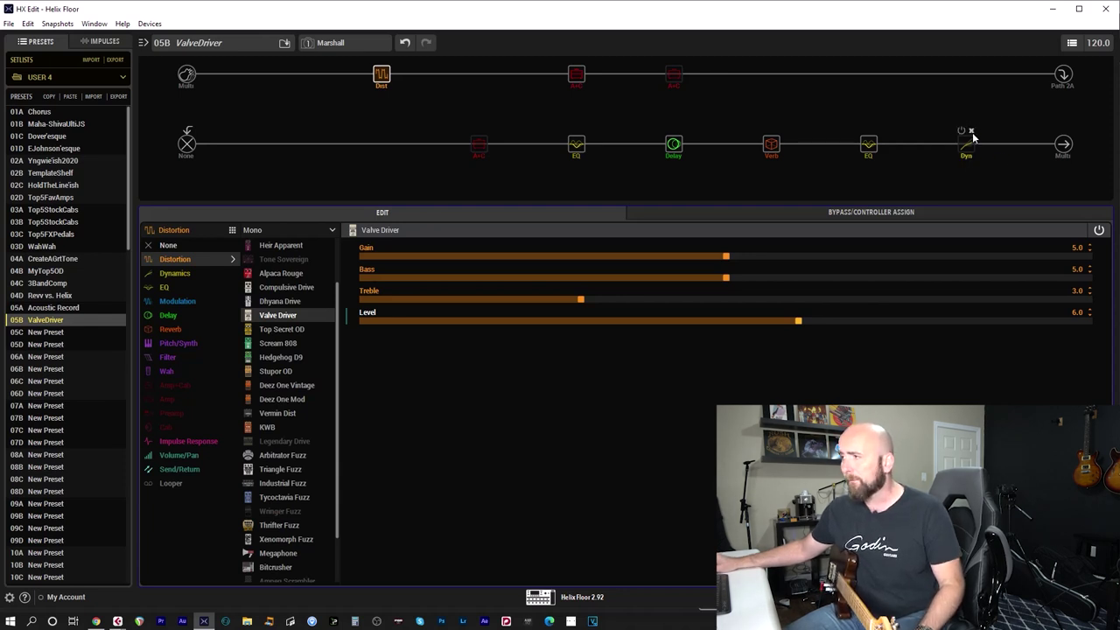
click(971, 132)
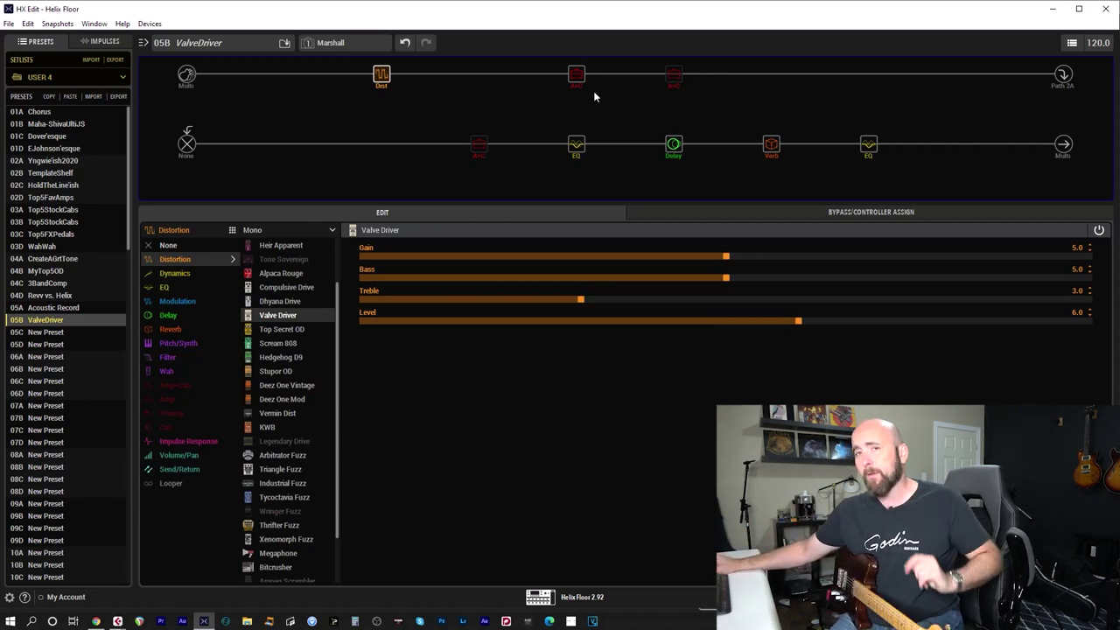
Step: Compare the Brit Trem Nrm and Tweed Blues Nrm amps, then the Matchstick Ch1 with its 2x12 Match H30 cab
click(348, 45)
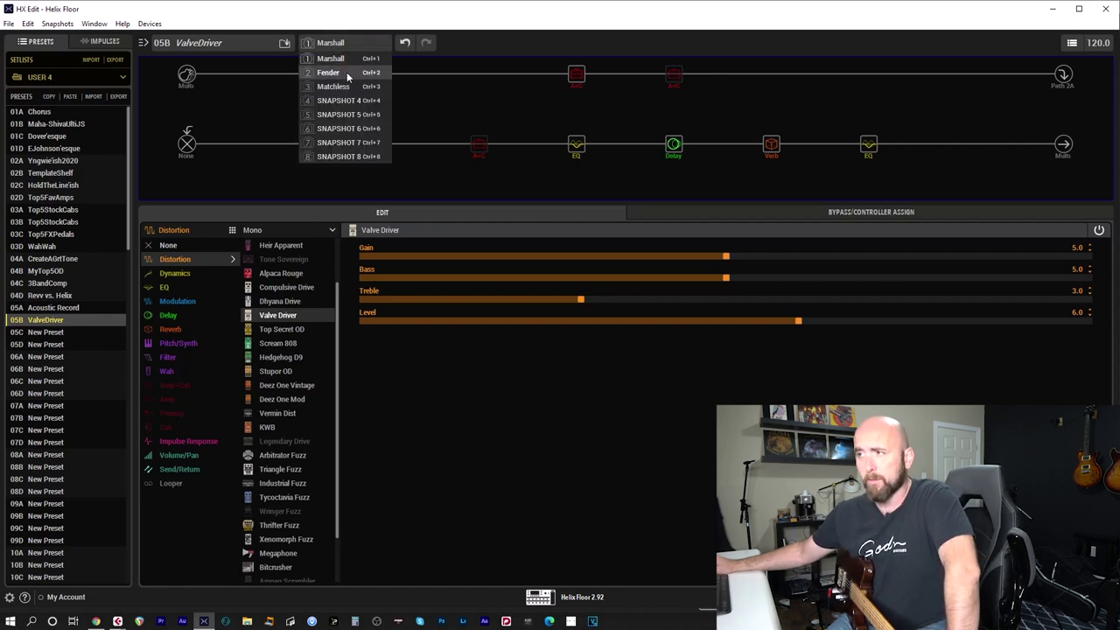
click(577, 78)
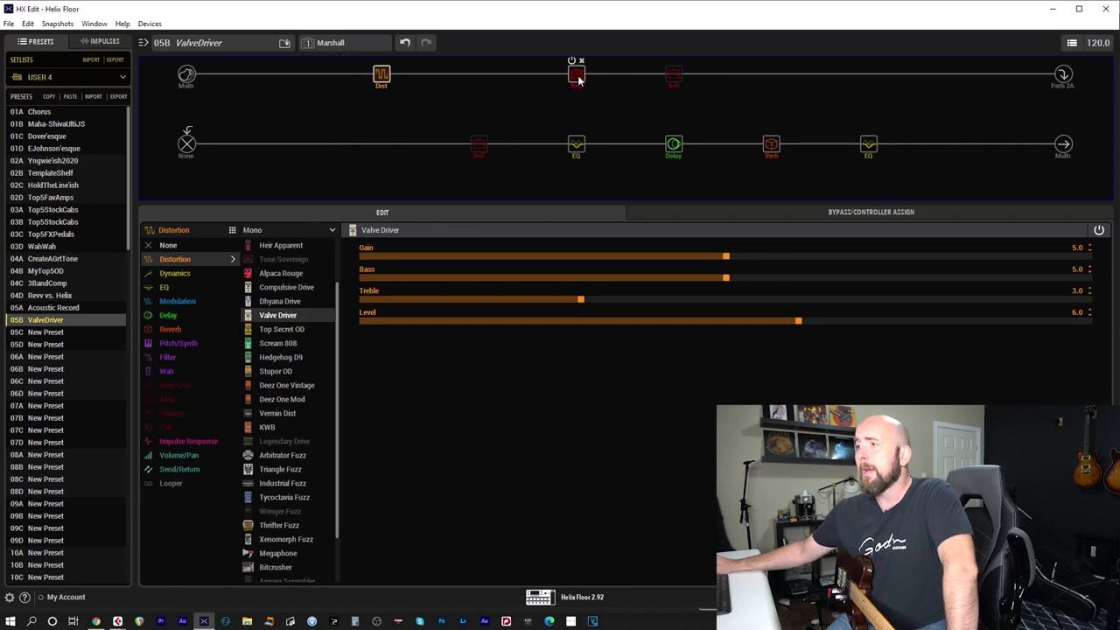
click(581, 84)
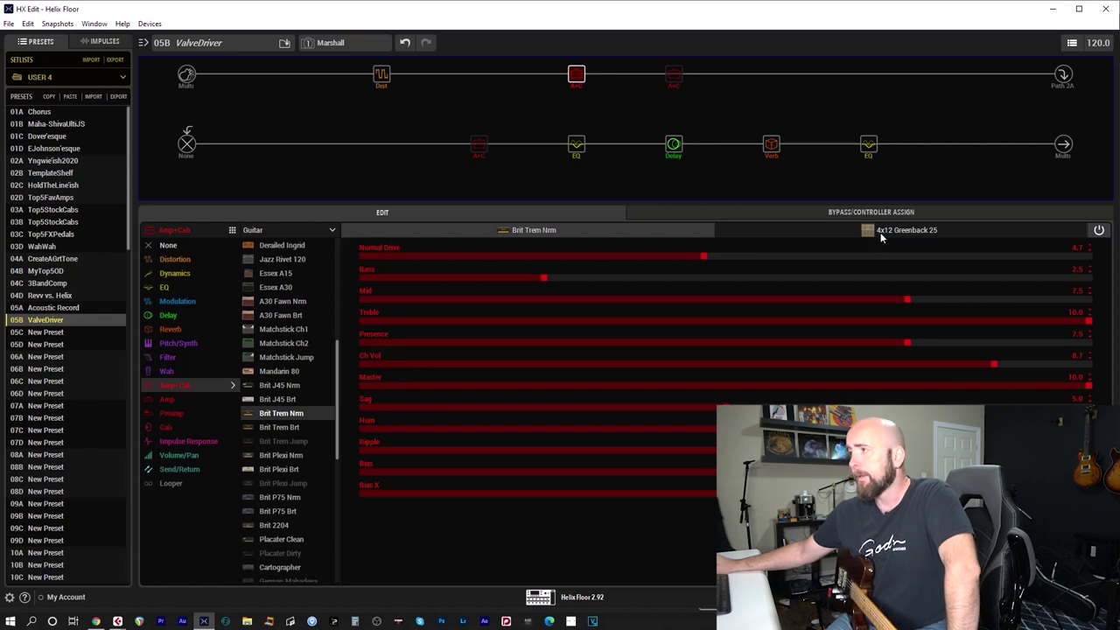
click(674, 80)
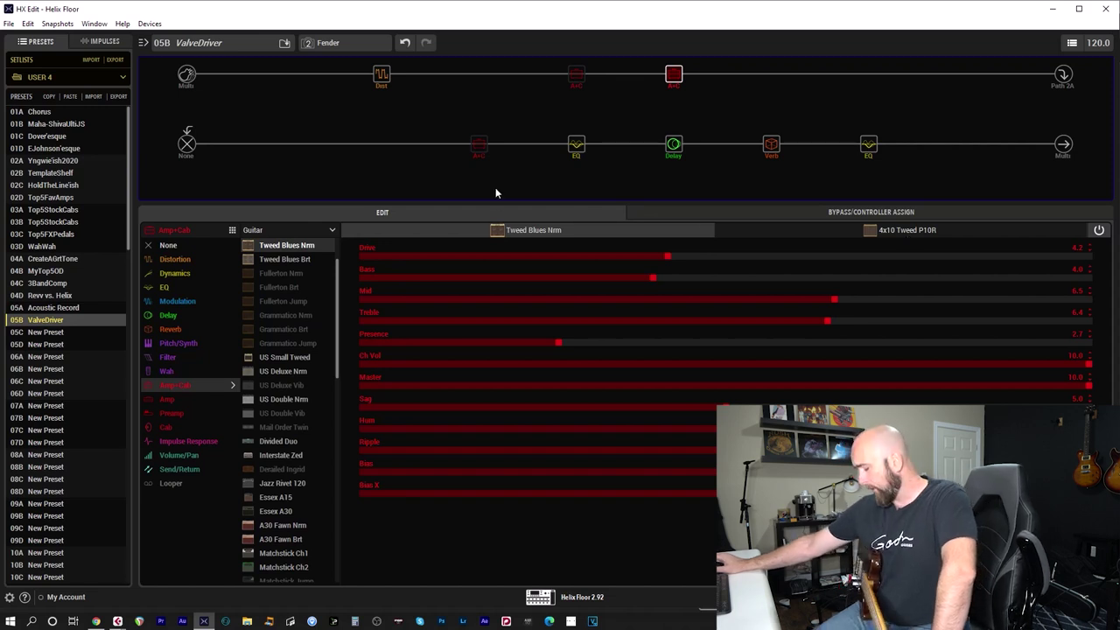
click(479, 145)
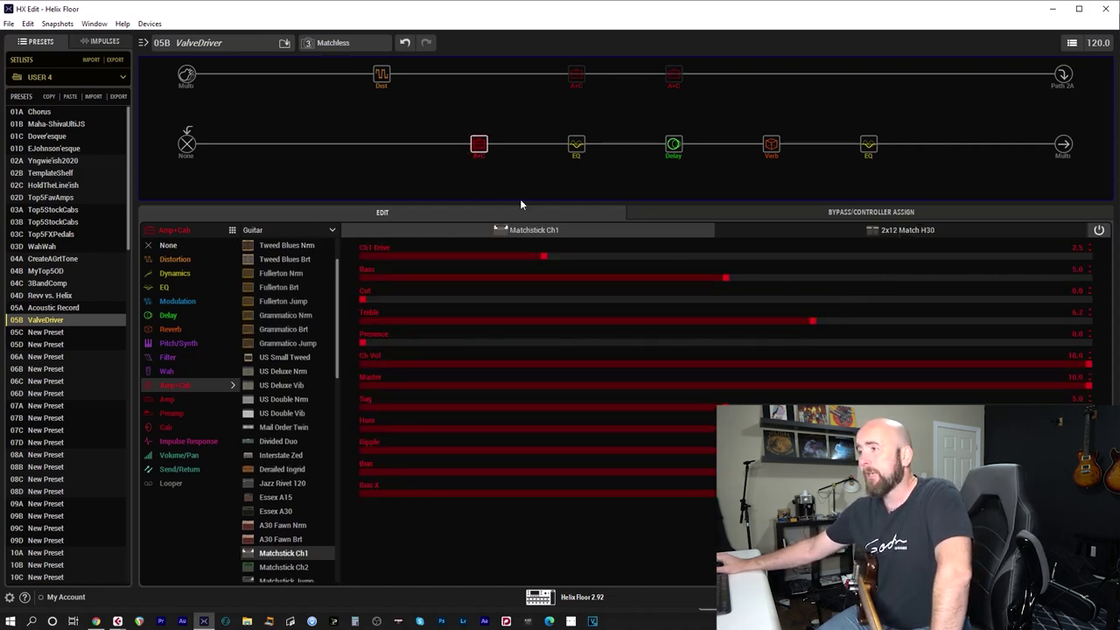
click(914, 231)
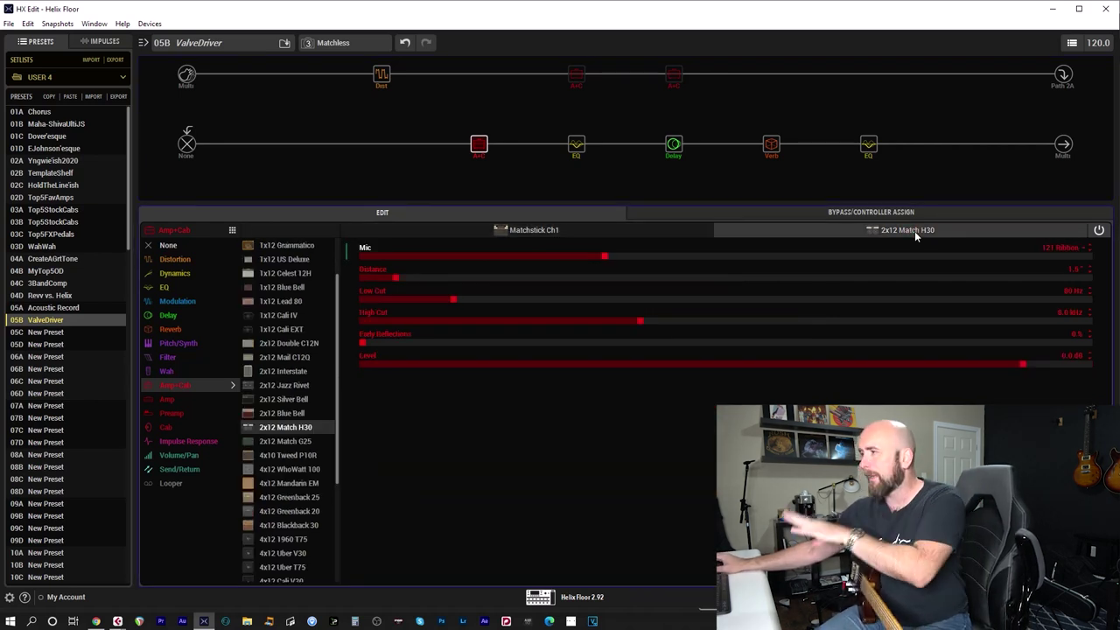
Step: Check the Fender snapshot's 4x10 Tweed P10R cab, then return to Brit Trem Nrm's 4x12 Greenback 25 cab
mouse_move(669, 133)
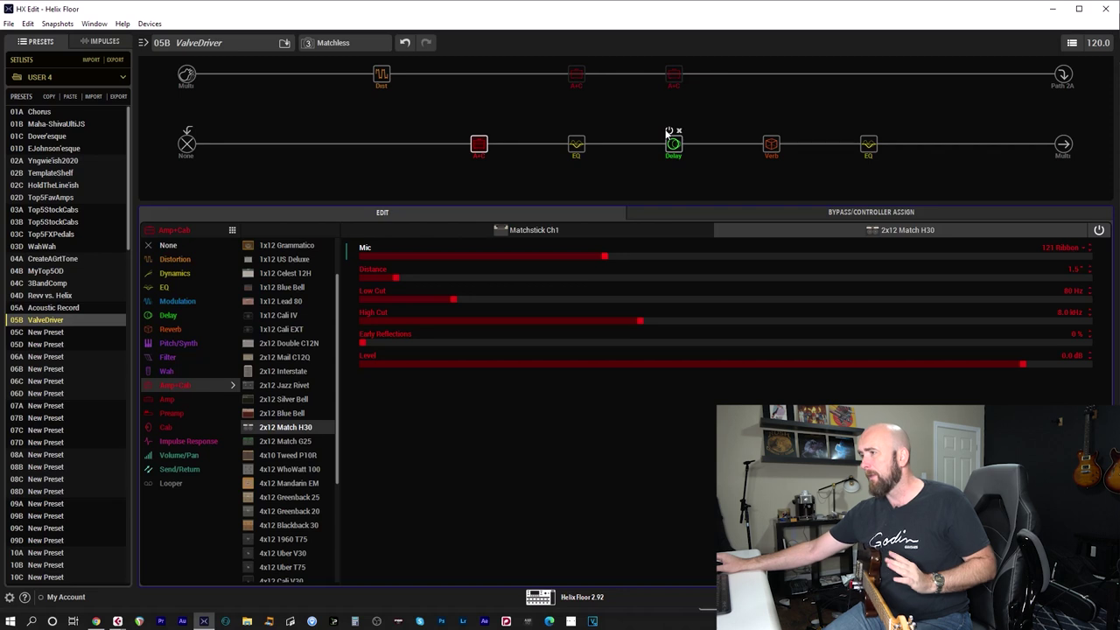
click(673, 74)
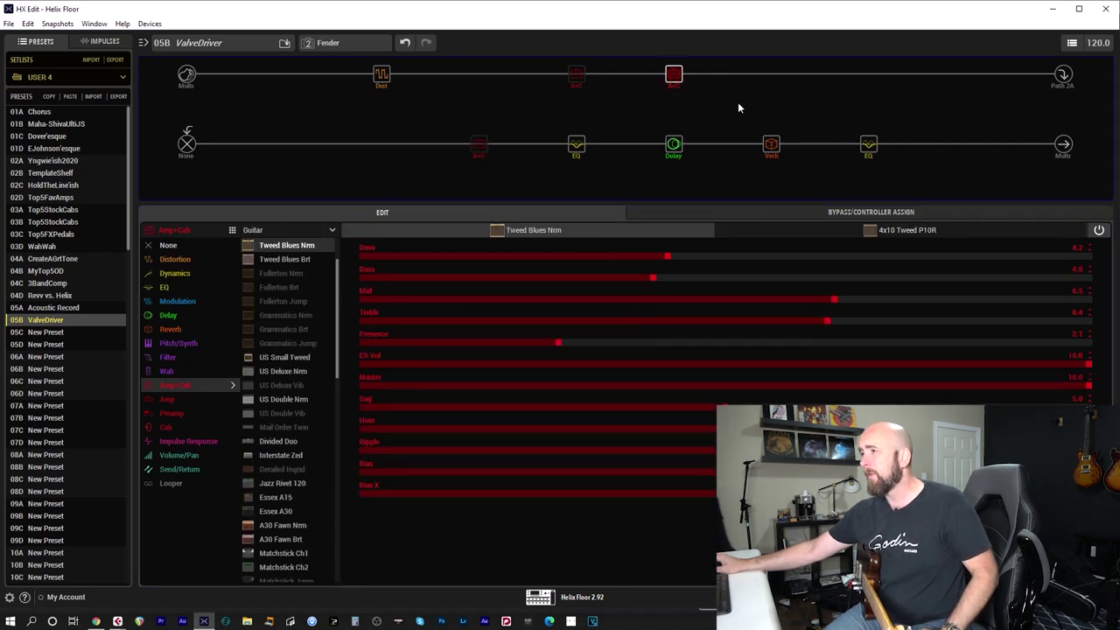
click(959, 232)
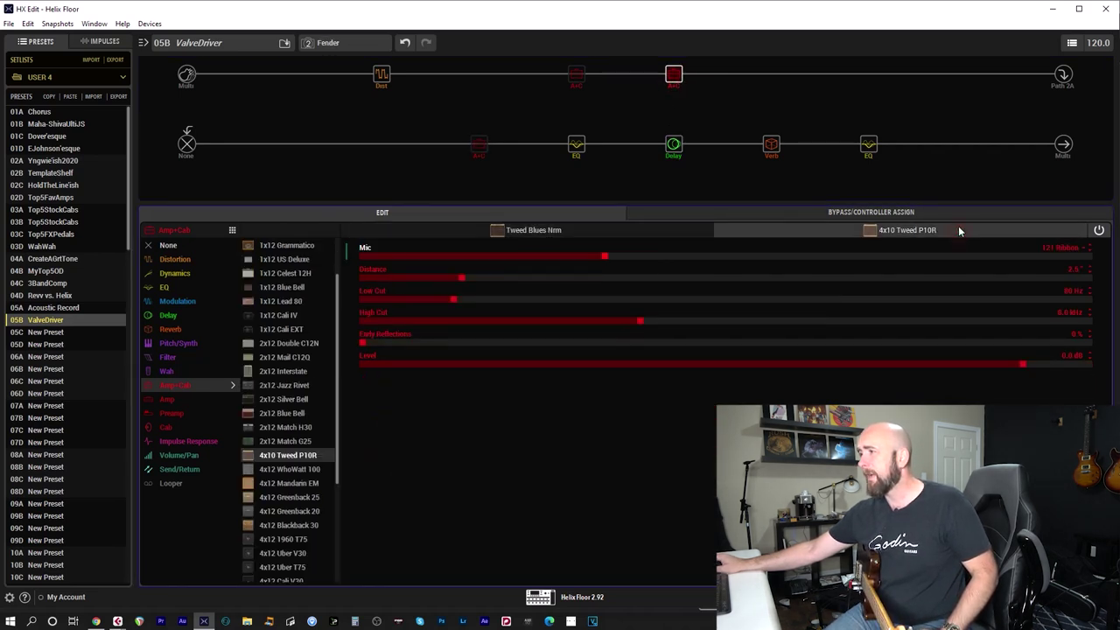
click(574, 77)
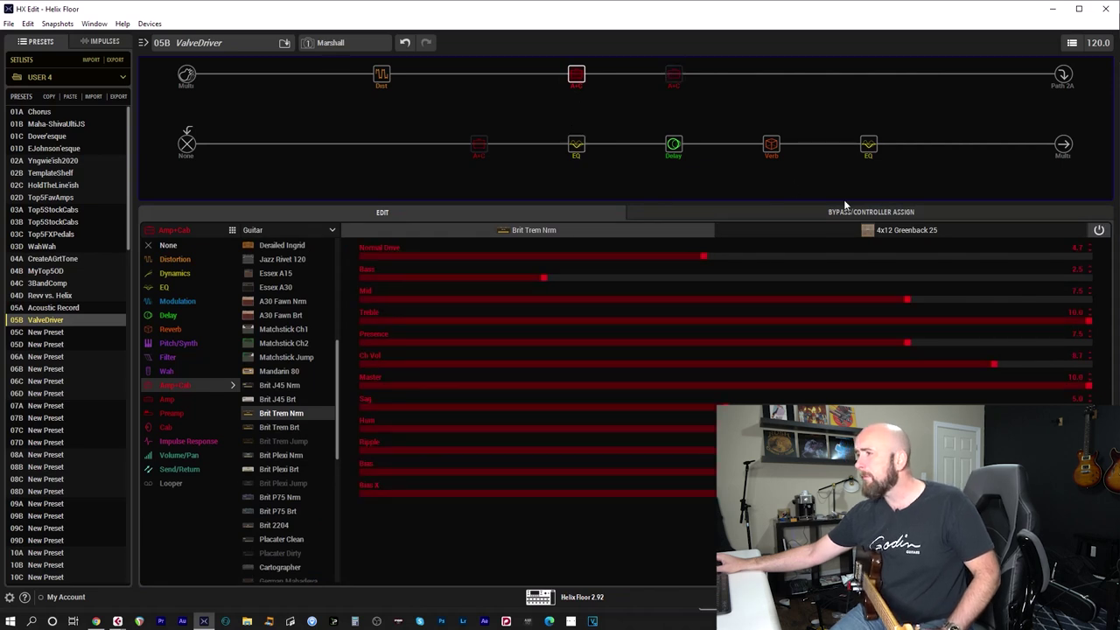
click(859, 231)
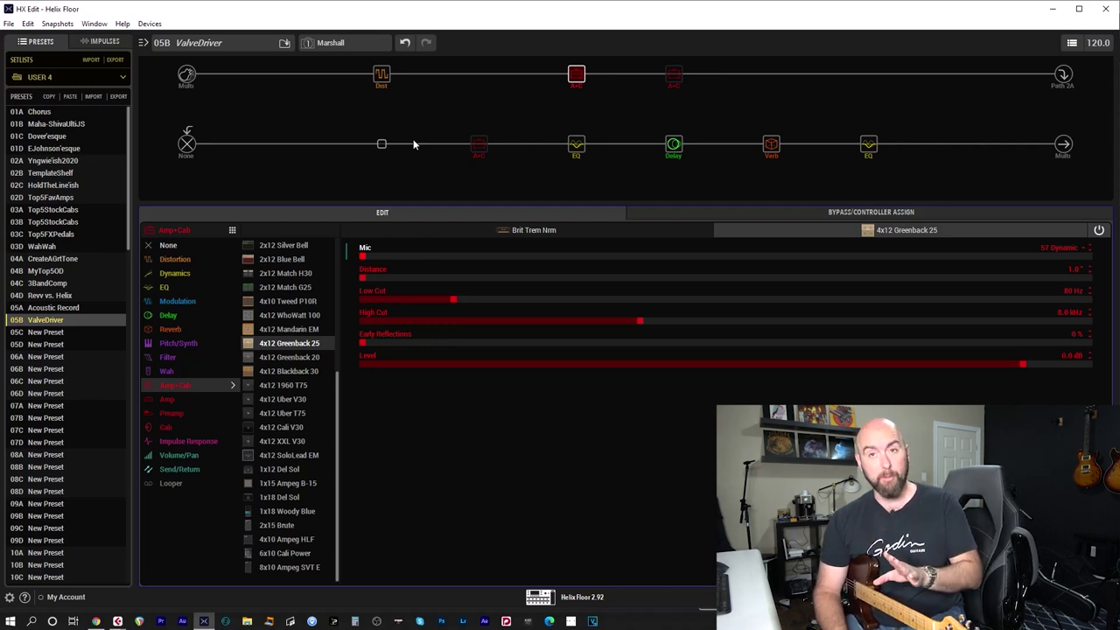
Step: Select the upper-path Dist block to show Valve Driver settings Gain 5.0, Bass 5.0, Treble 3.0, Level 6.0
click(381, 75)
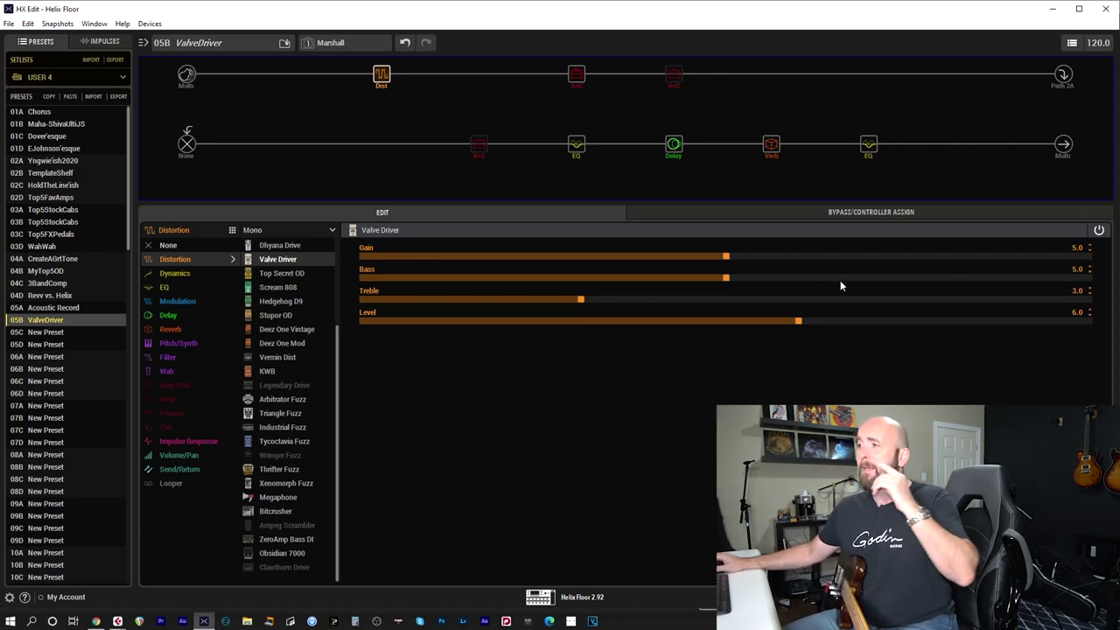
Step: Raise Valve Driver Treble to 5.0, drop Gain to 0.0, then bring Gain up to 2.0
click(725, 301)
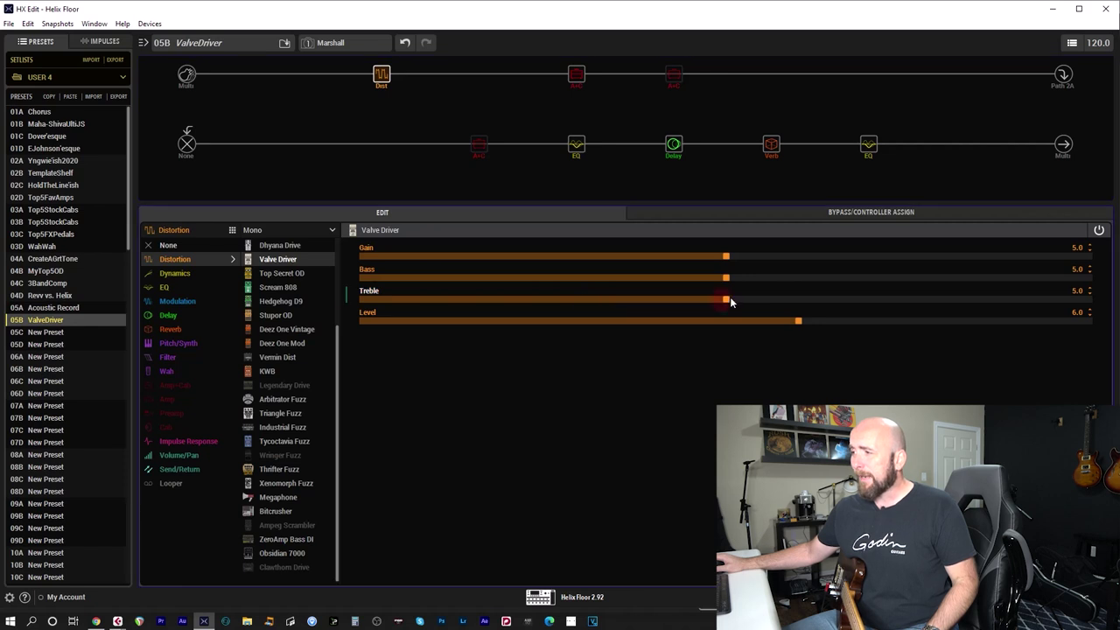
drag(471, 257, 358, 256)
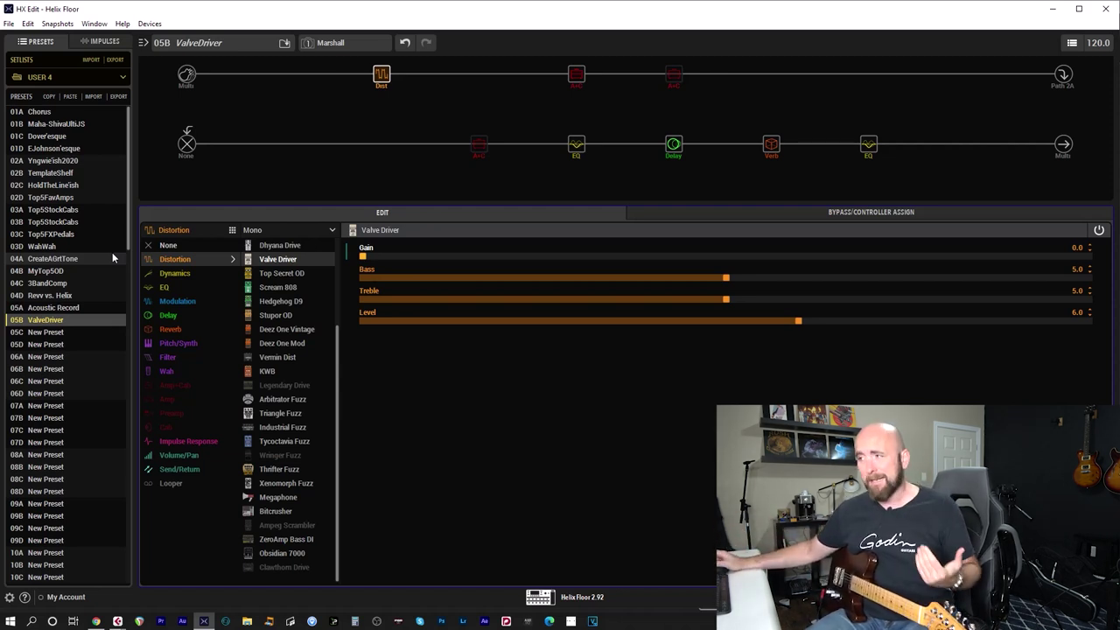
scroll(381, 254, up, 1)
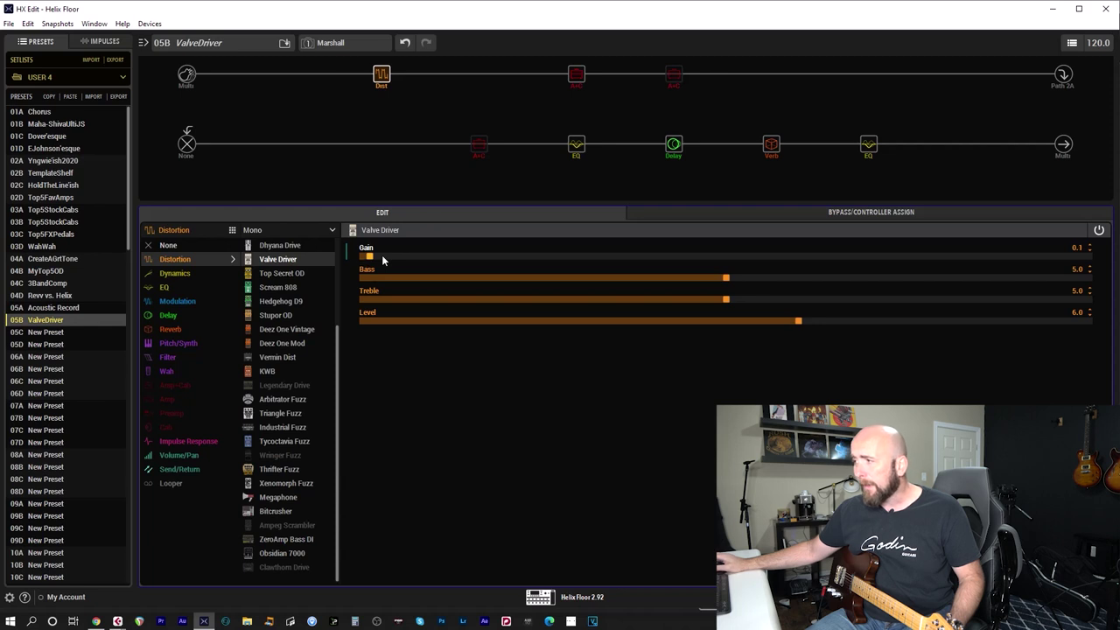
scroll(381, 254, up, 9)
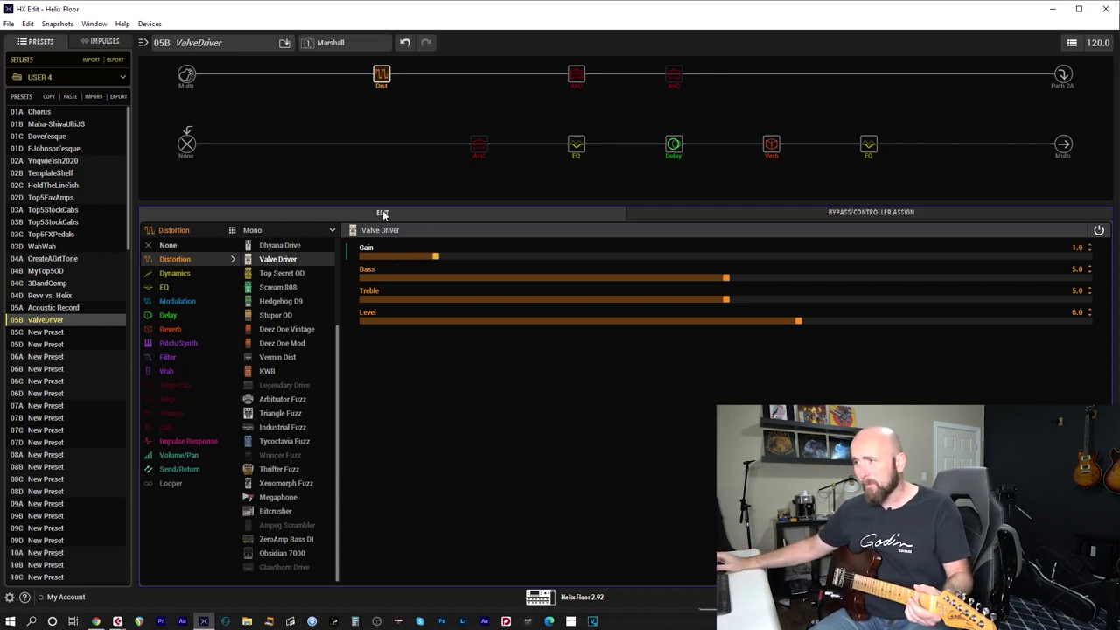
scroll(465, 253, up, 10)
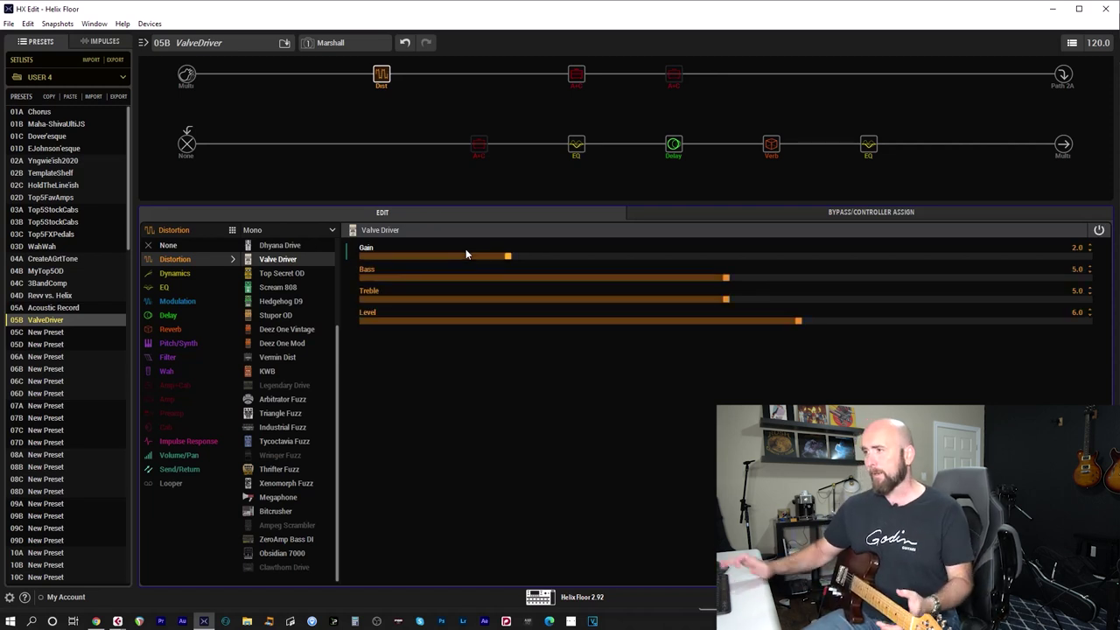
Step: Boost the Valve Driver output Level to 8.3
click(987, 322)
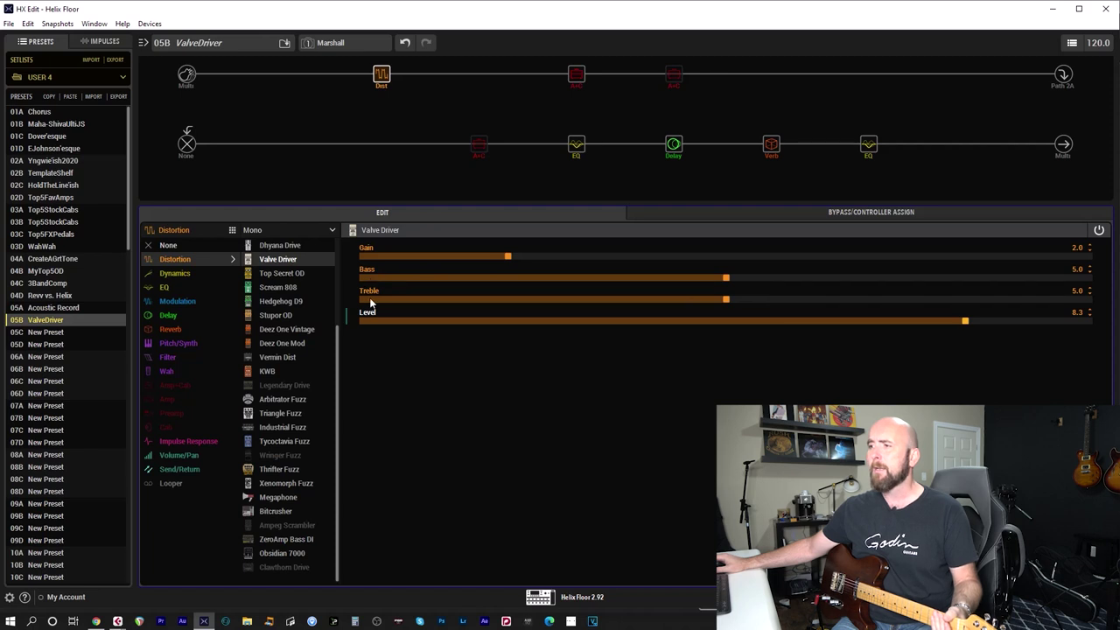
Step: Turn Valve Driver Treble down to 0.0, zero Bass, then reset Bass to 5.0
drag(372, 301, 335, 306)
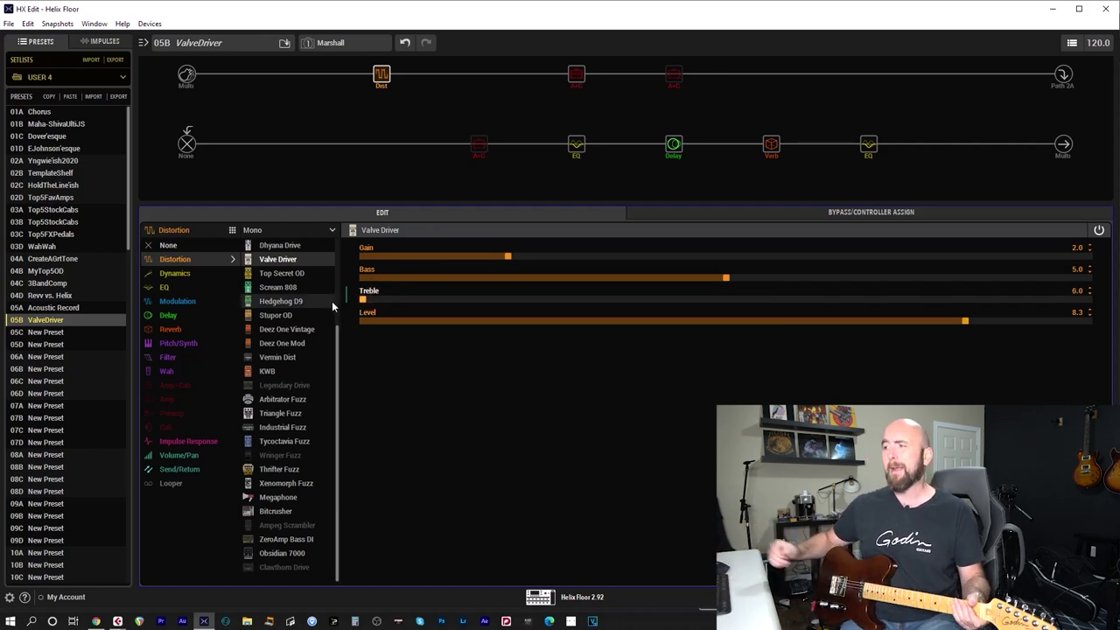
drag(411, 279, 354, 278)
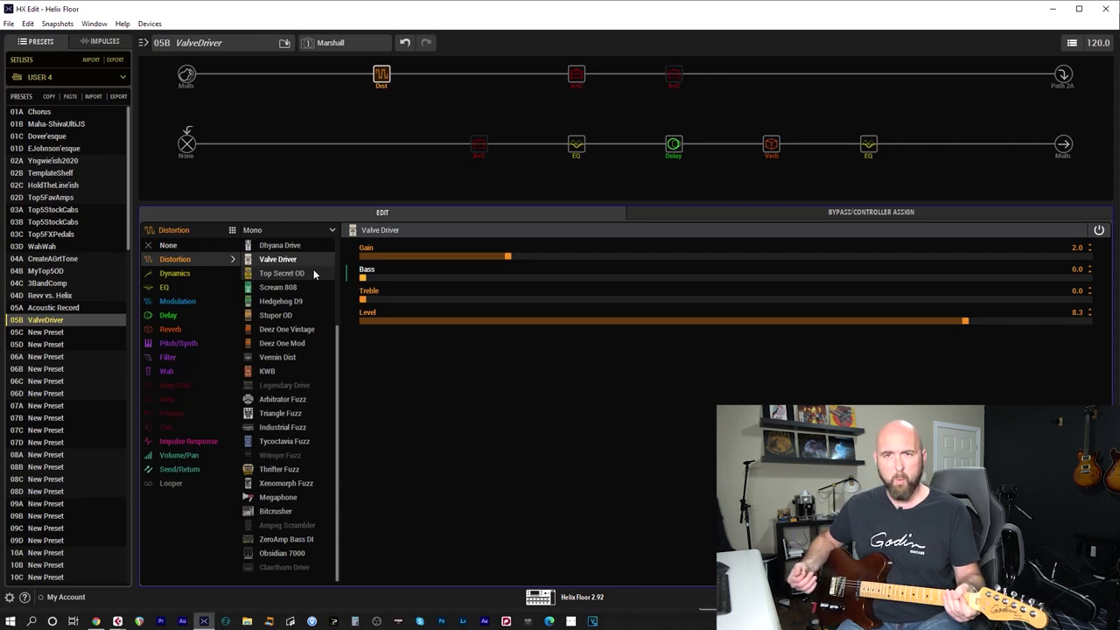
click(722, 277)
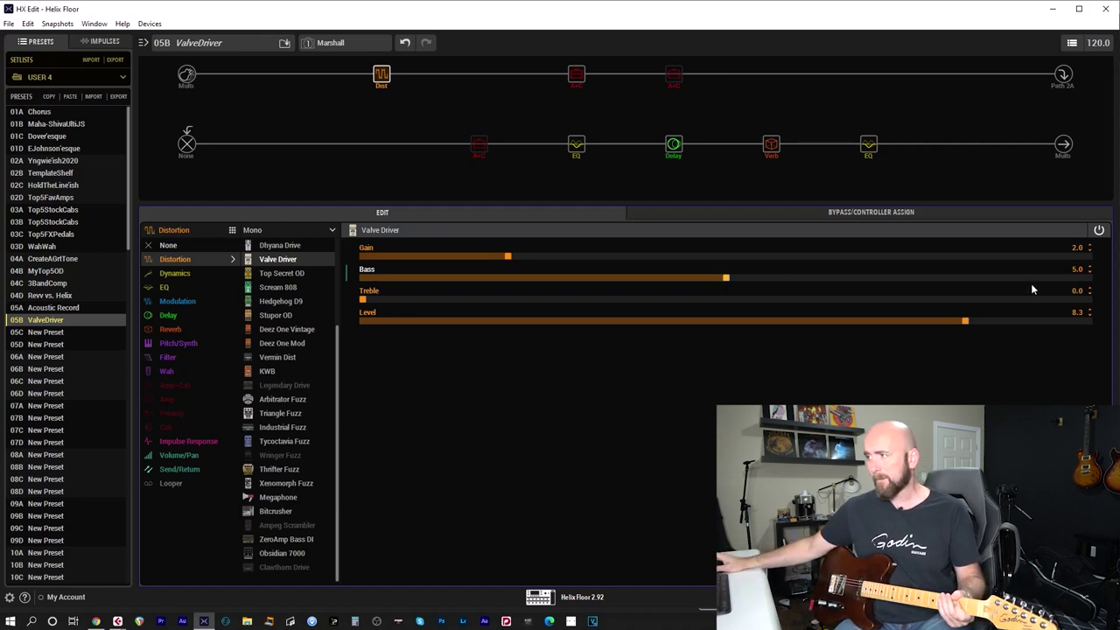
drag(1045, 277, 1090, 278)
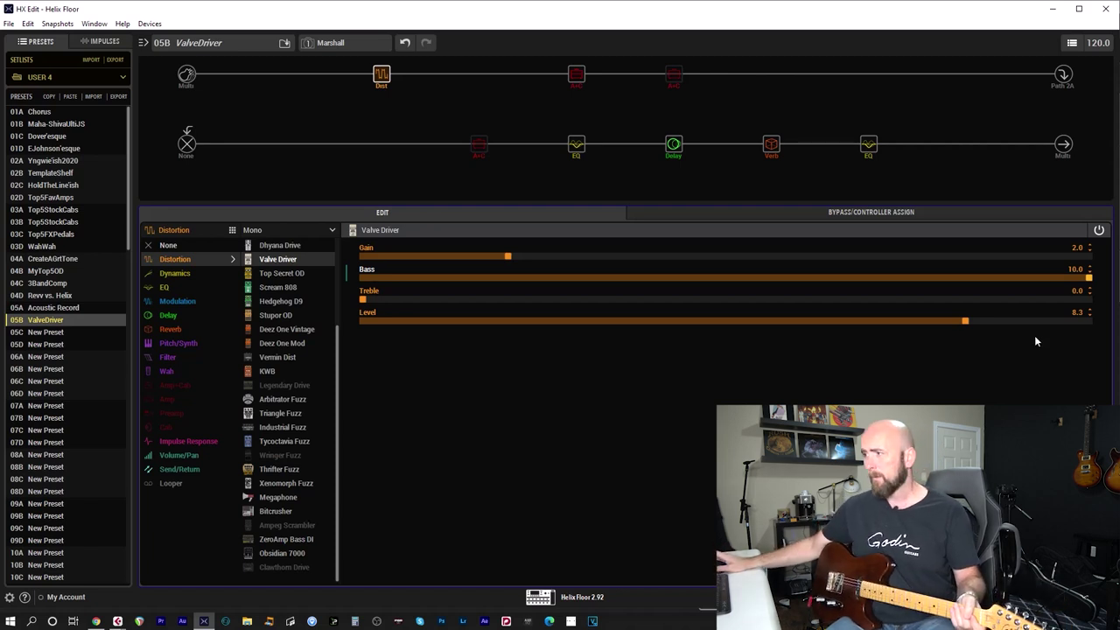
click(914, 279)
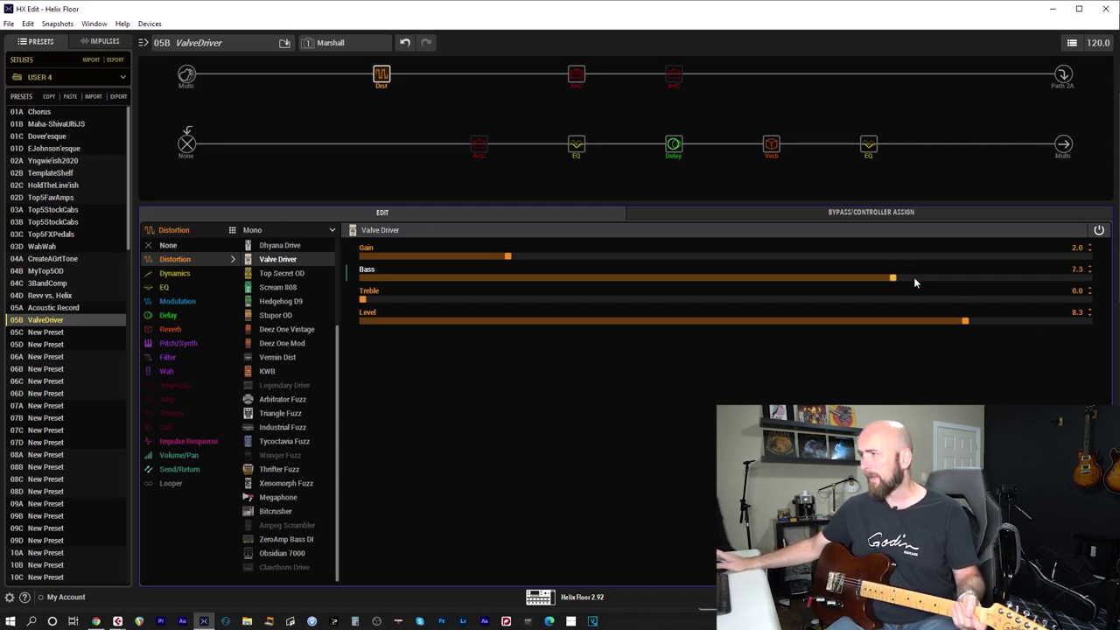
scroll(915, 282, down, 3)
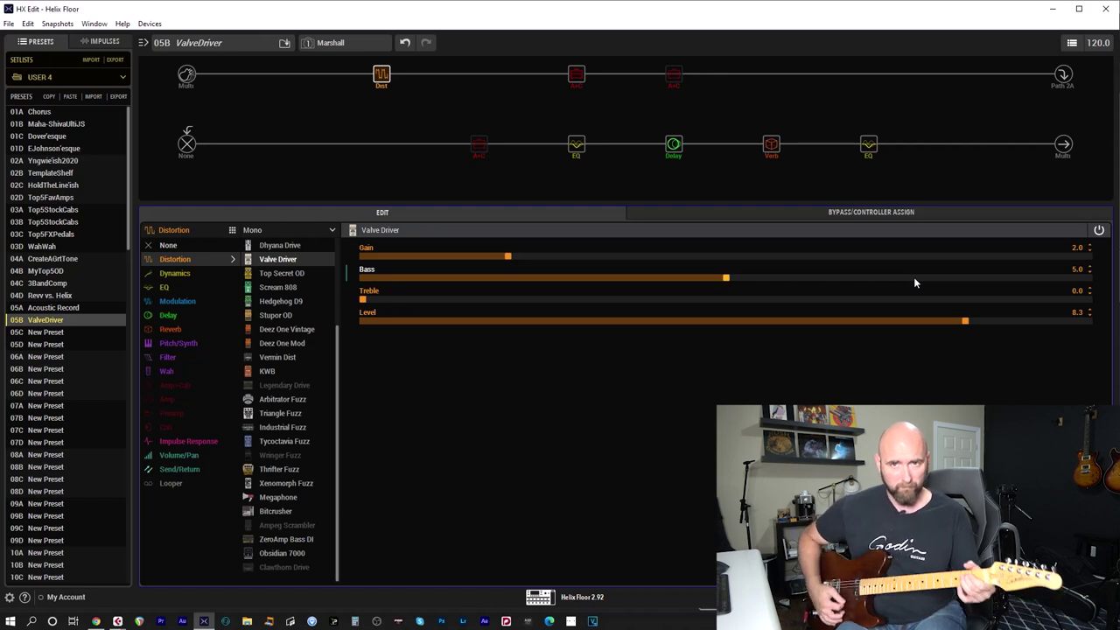
click(382, 279)
Step: Zero the Bass, sweep Treble up to 10.0 and back to 0.0, then set Bass to 4.5
drag(380, 282, 367, 305)
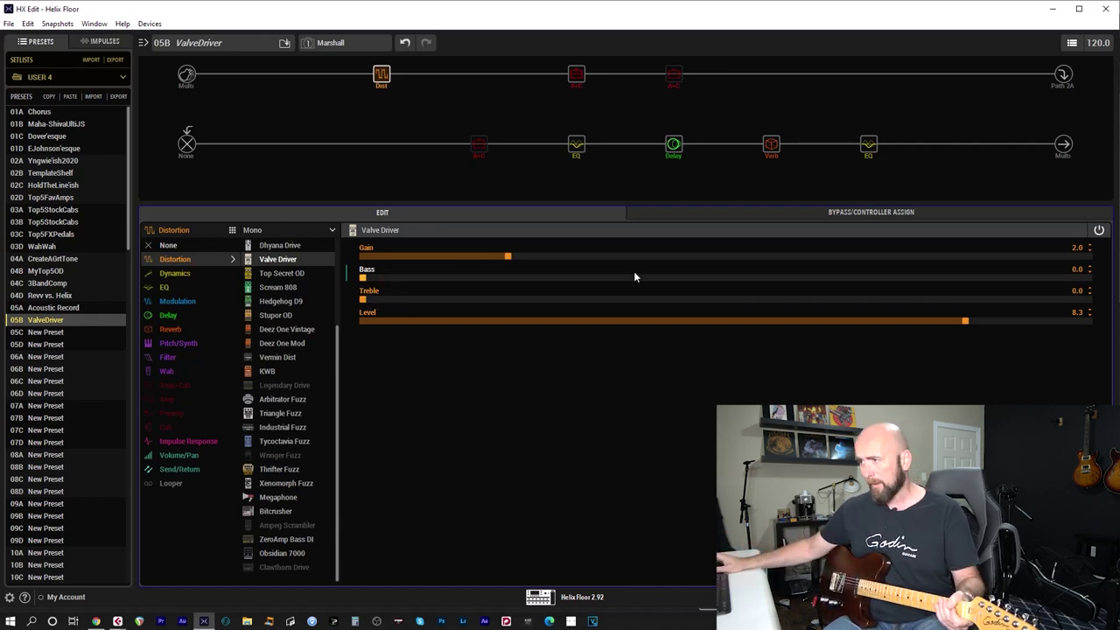
click(689, 300)
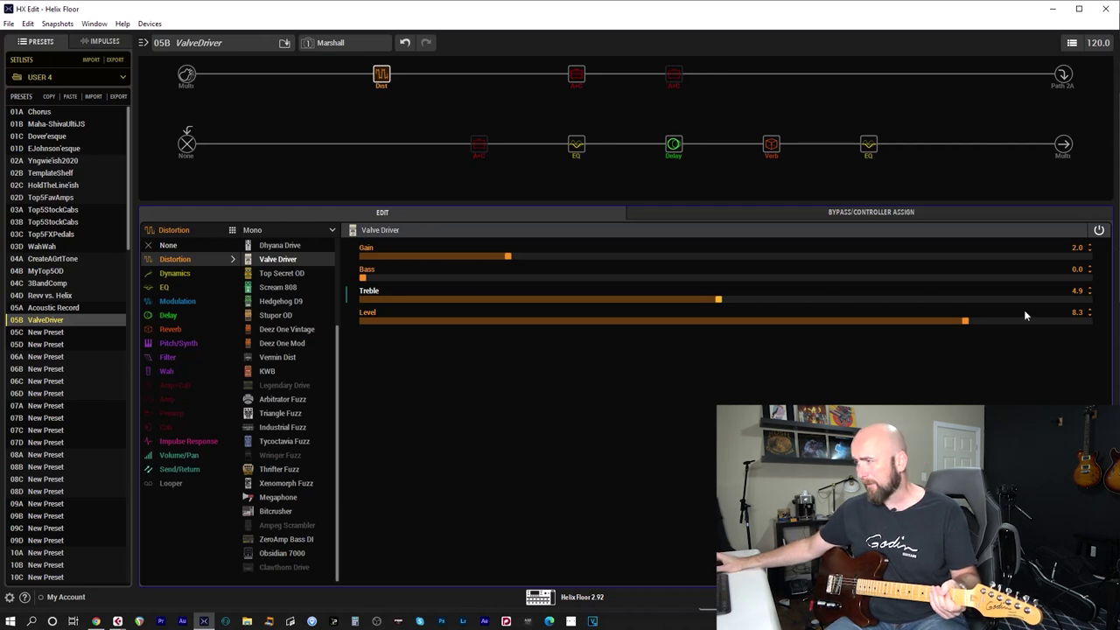
drag(1044, 300, 1094, 300)
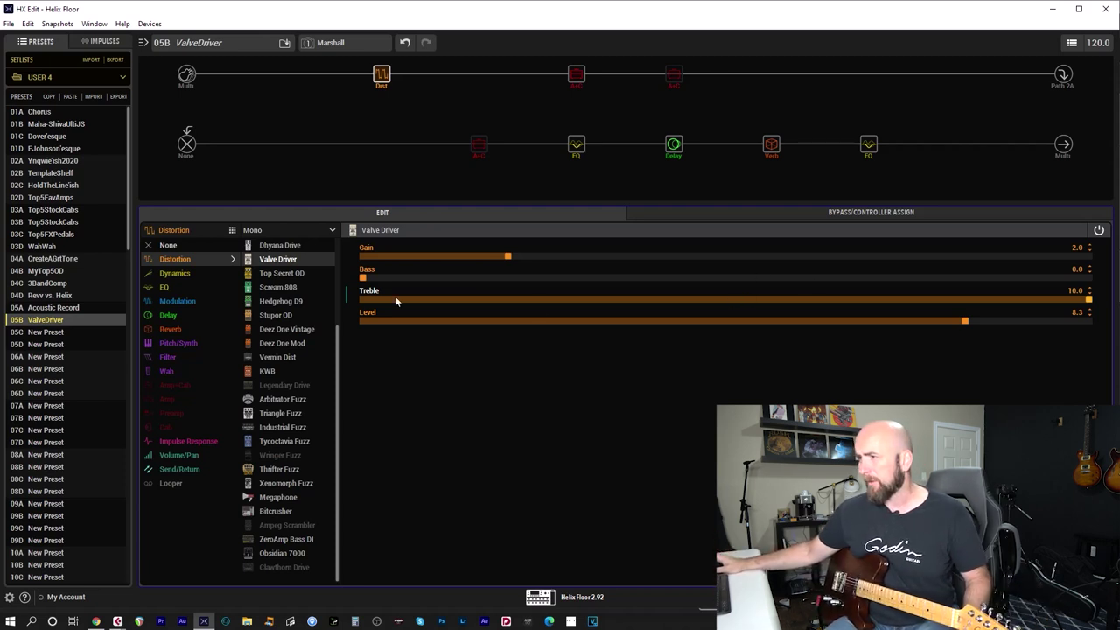
drag(395, 296, 313, 295)
drag(645, 282, 659, 281)
Step: Bring the Valve Driver Bass back up to 5.0
scroll(659, 281, up, 5)
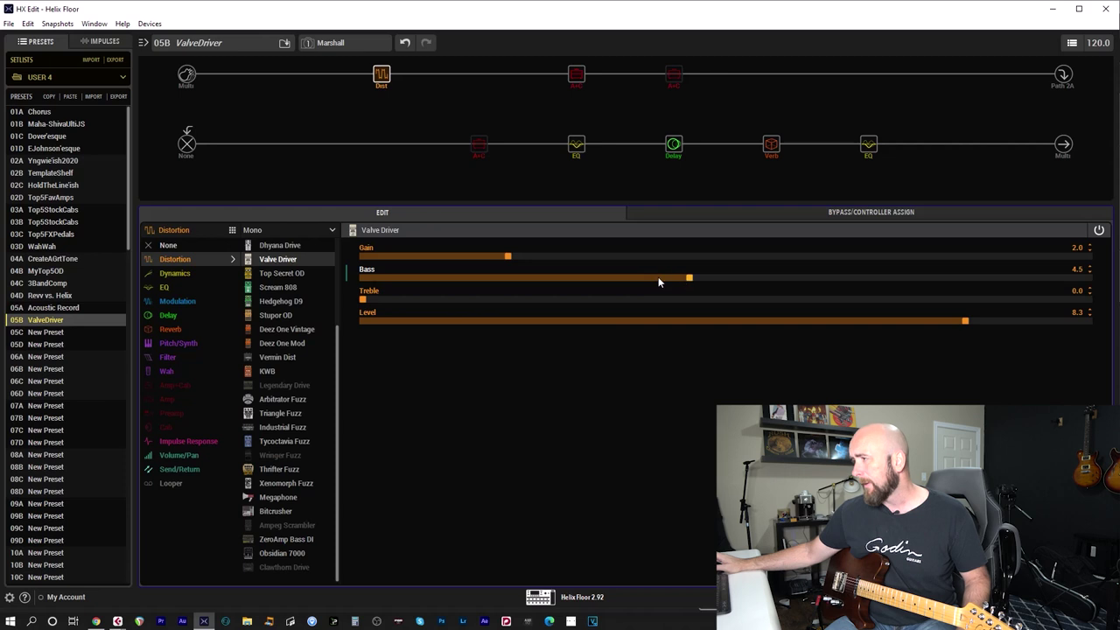
scroll(658, 281, up, 1)
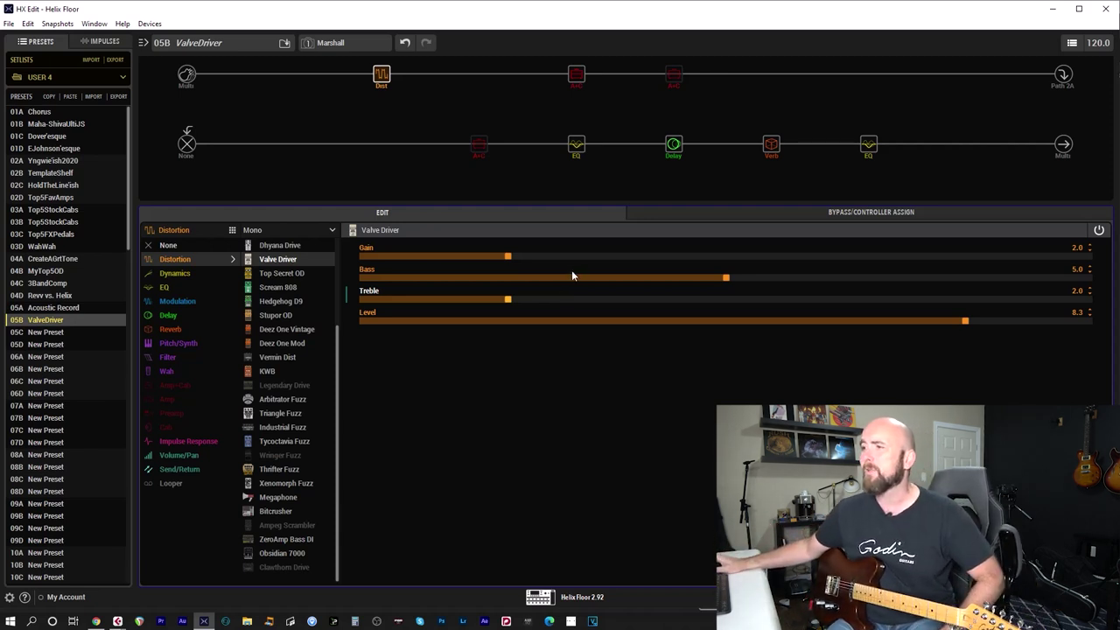
Step: Increase Valve Driver Gain from 2.0 to 5.0
scroll(610, 255, up, 10)
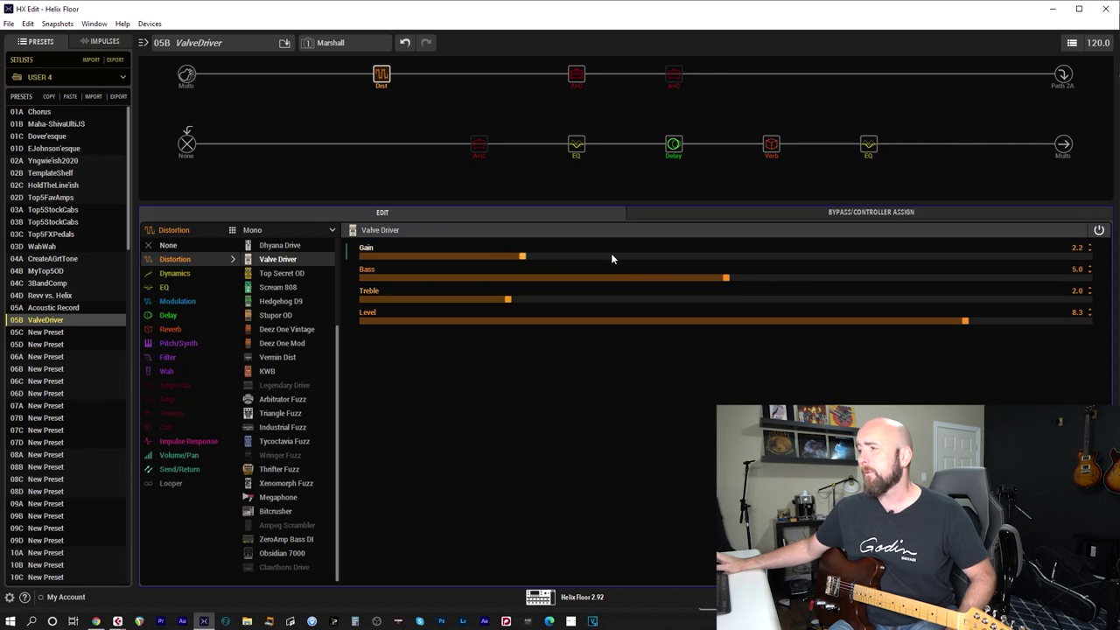
scroll(611, 254, up, 4)
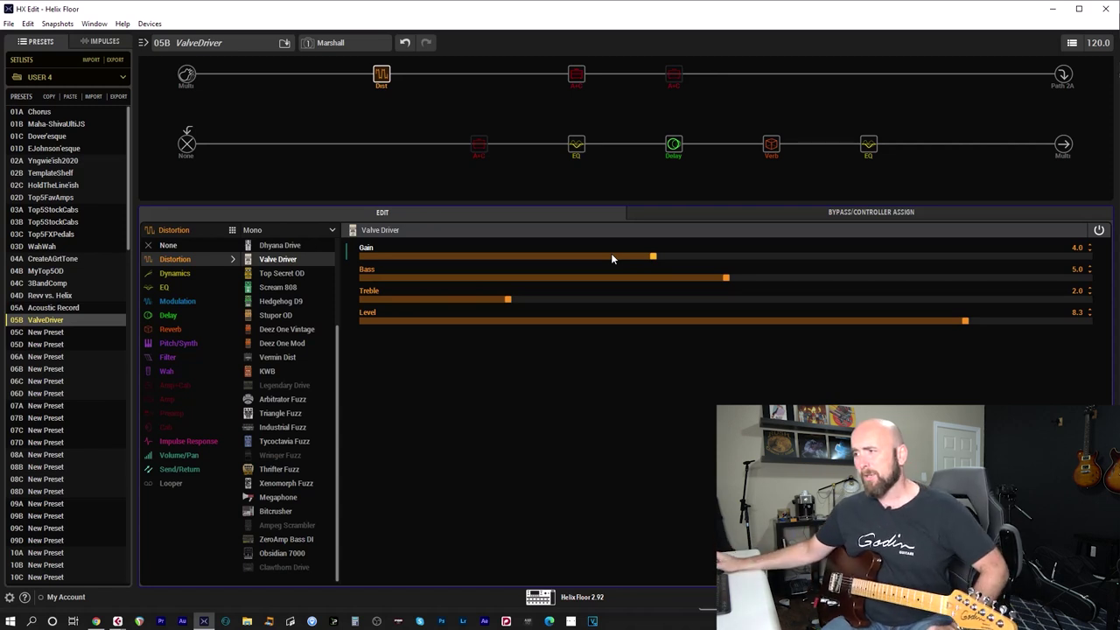
scroll(611, 253, up, 3)
scroll(611, 252, up, 7)
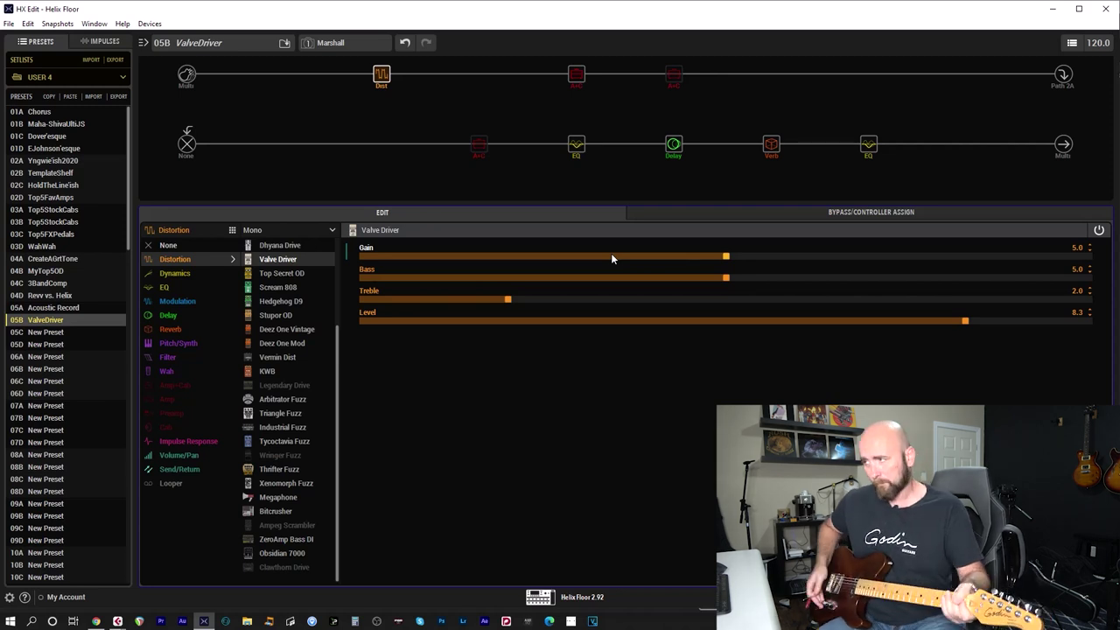
Step: Nudge Valve Driver Treble up from 2.0 to 3.0
scroll(606, 299, up, 11)
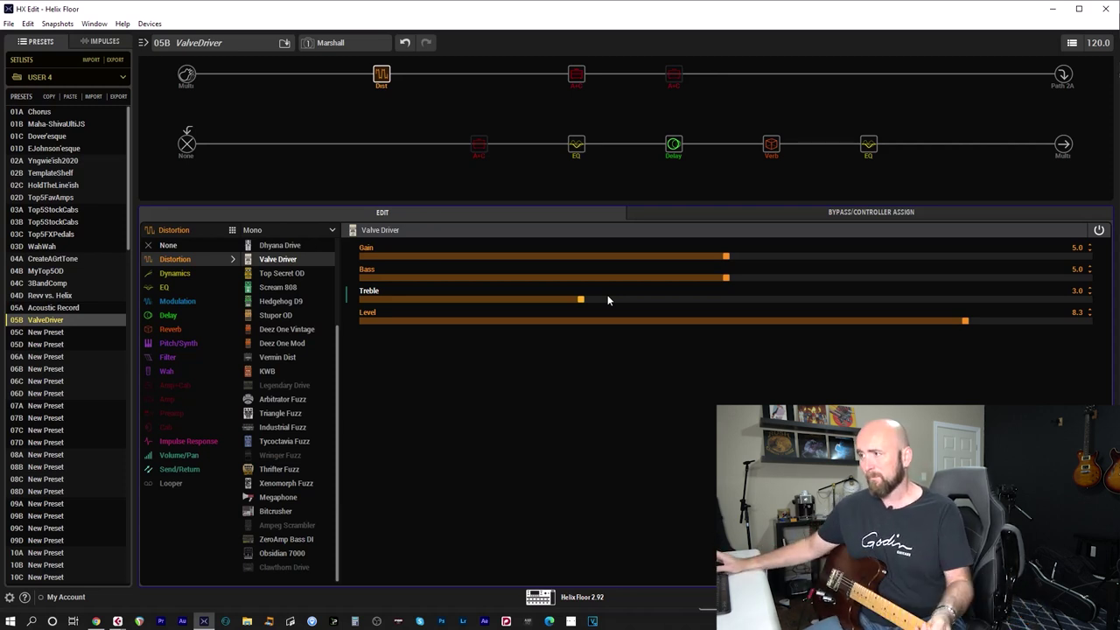
Step: Push the Valve Driver Gain to 10.0, try about 7.7, then return it to 10.0
drag(998, 255, 1093, 256)
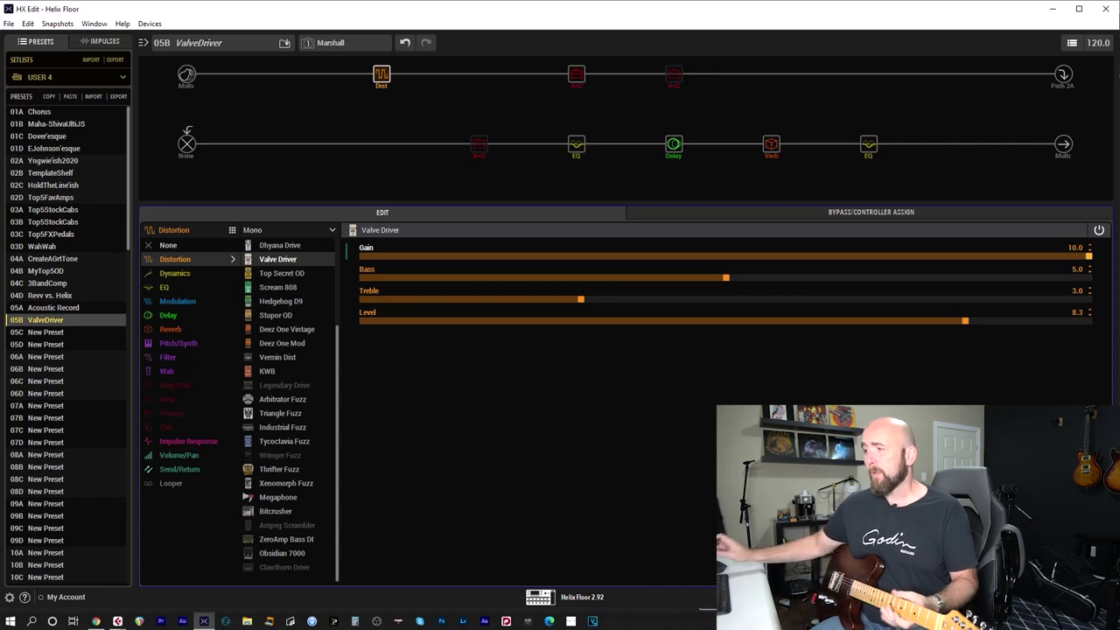
click(919, 255)
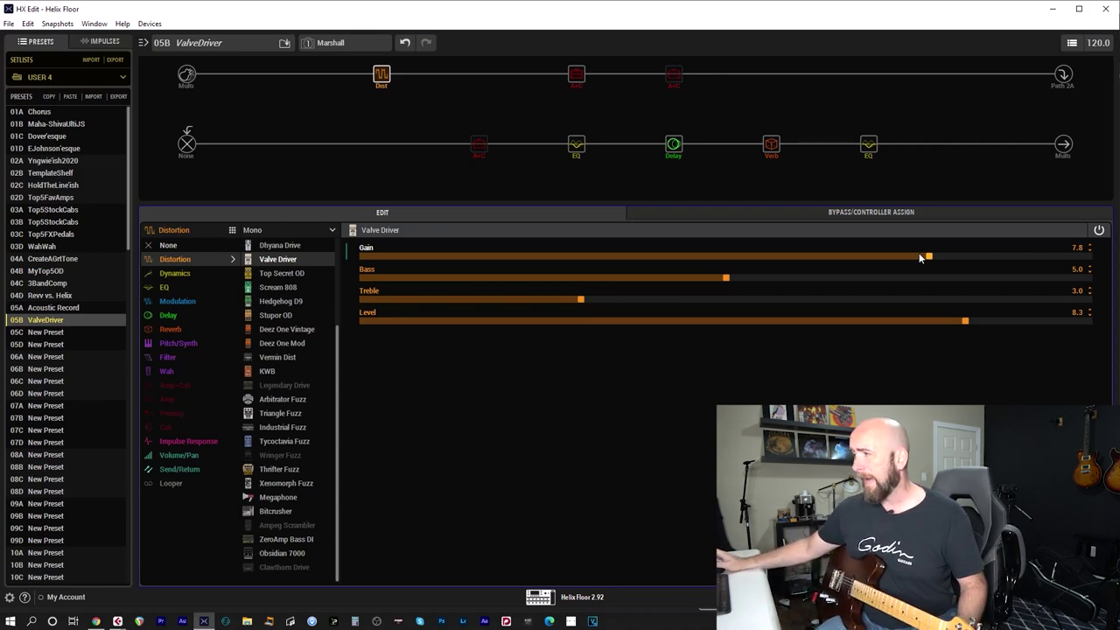
key(End)
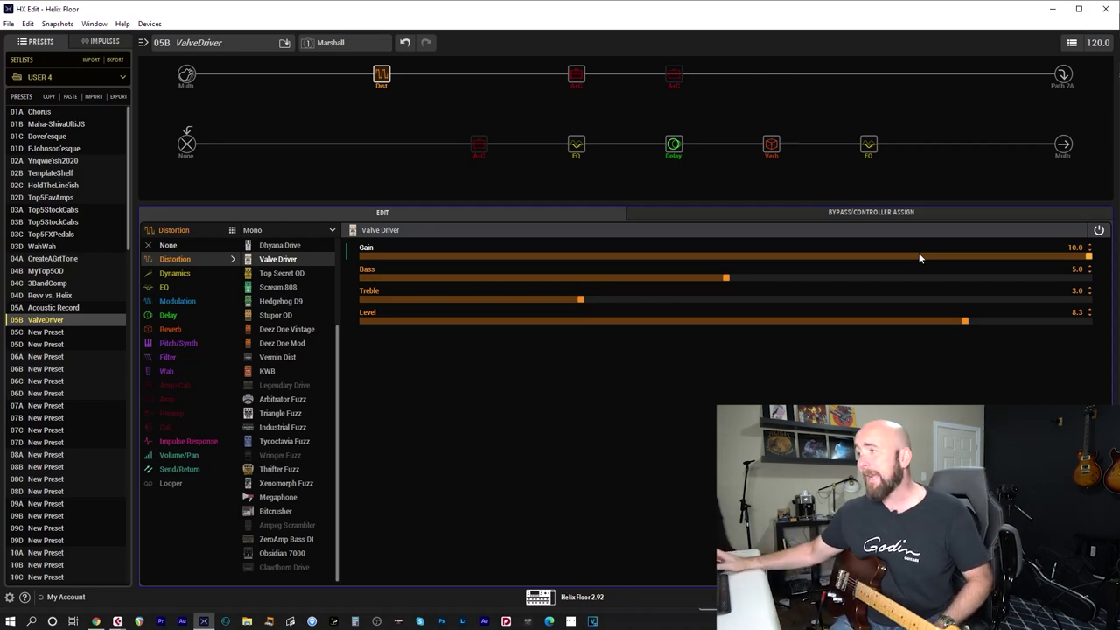
Step: Drop the Valve Driver Gain back to 5.0 and raise Treble from 3.0 to 5.0
click(727, 255)
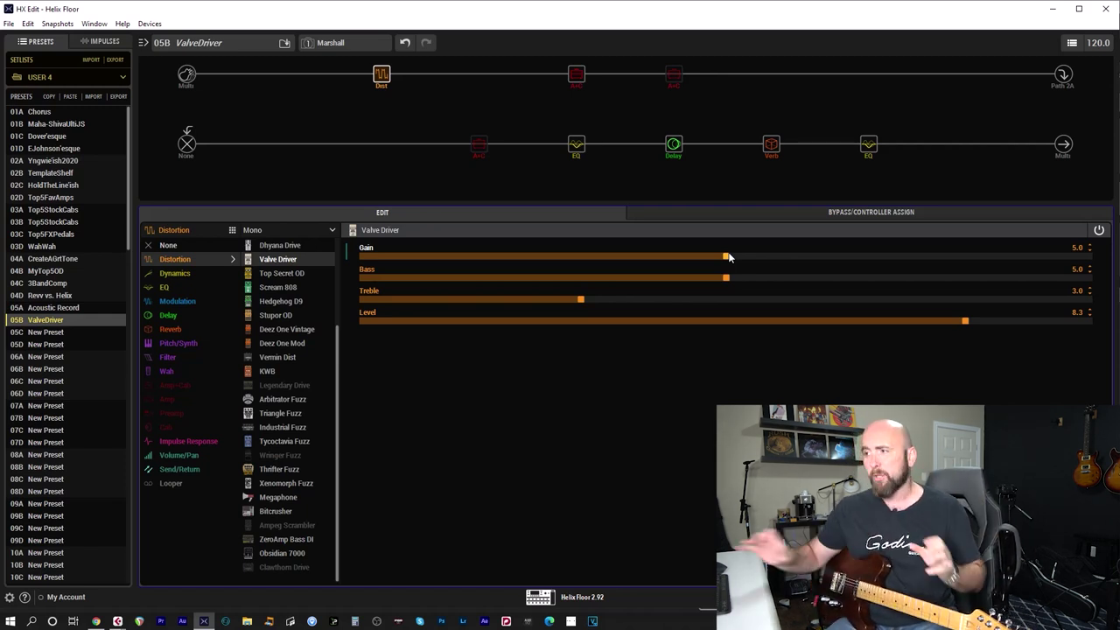
click(724, 301)
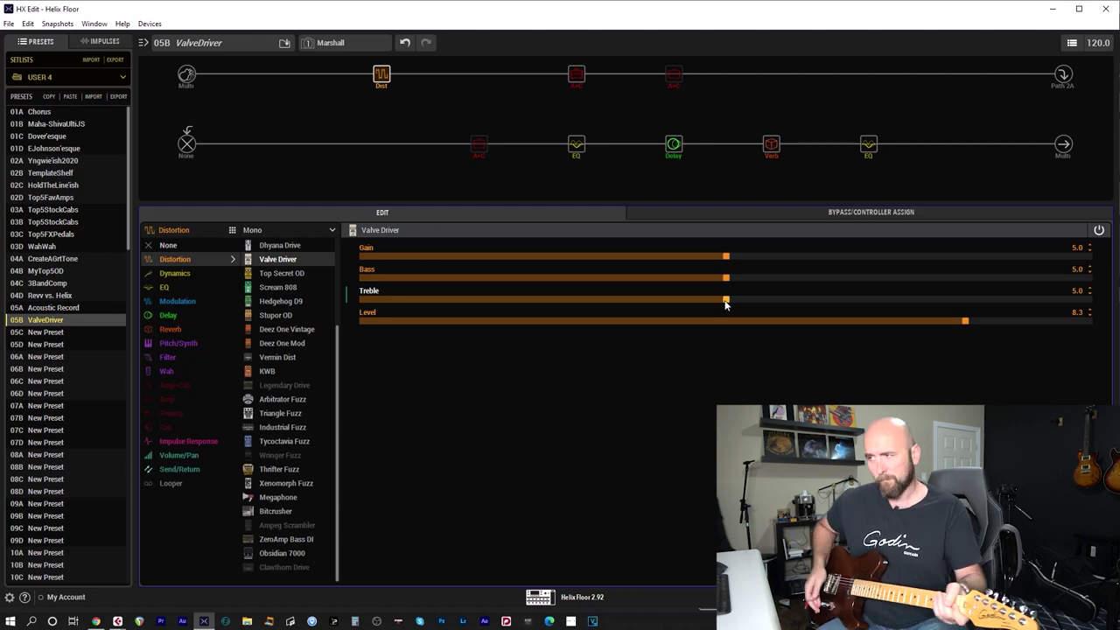
Step: Set Valve Driver Level to 6.0 and Treble to 4.0, then save the ValveDriver preset
scroll(725, 302, down, 15)
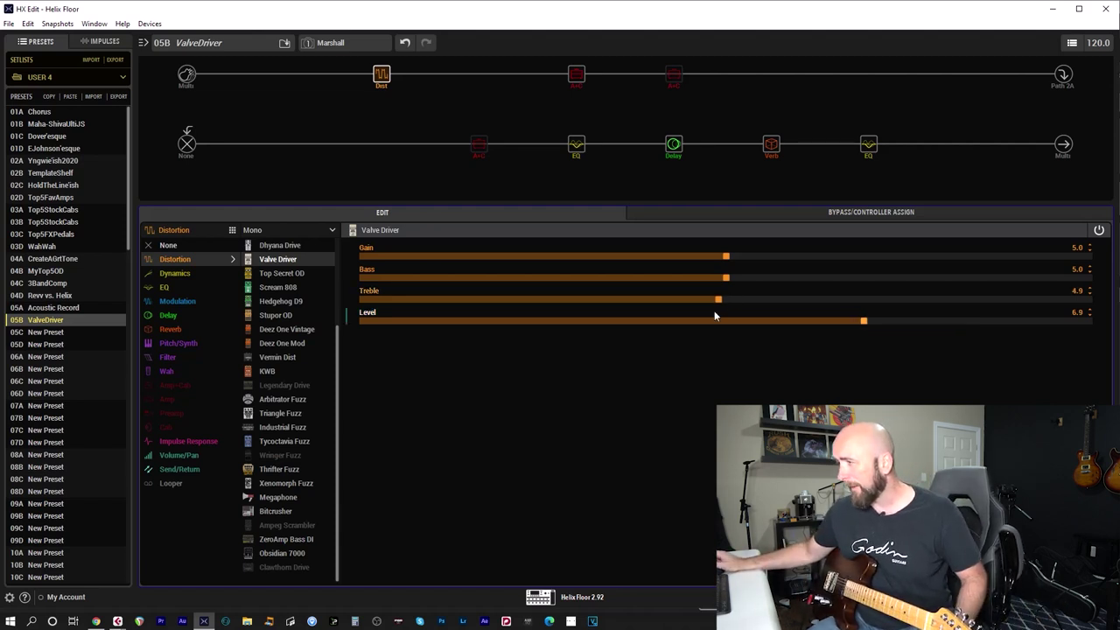
scroll(714, 316, down, 8)
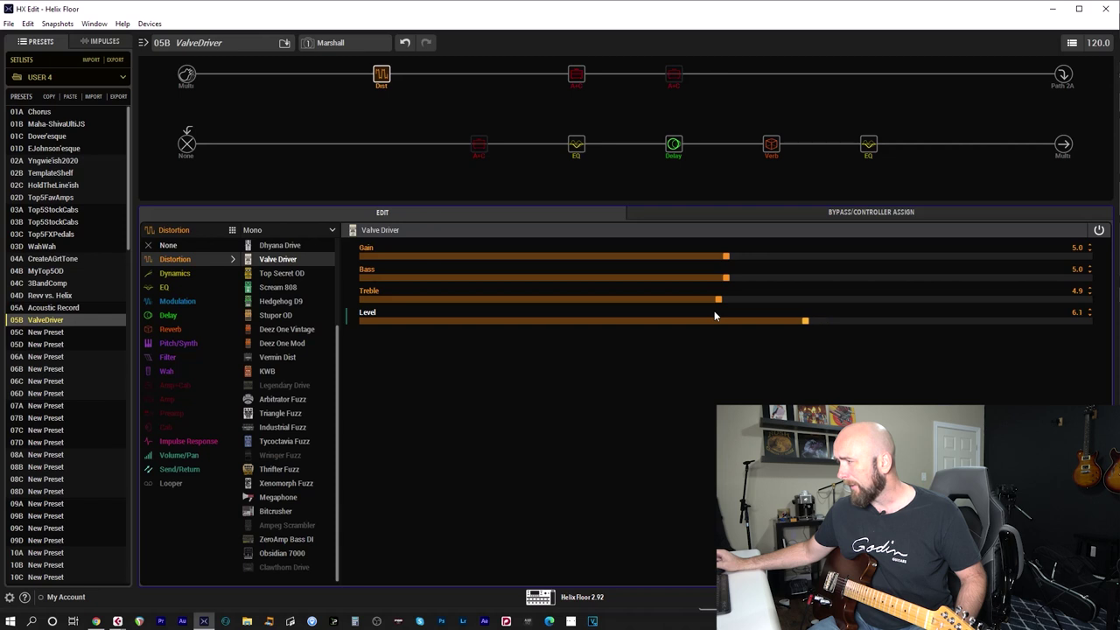
scroll(714, 316, down, 1)
scroll(714, 301, down, 15)
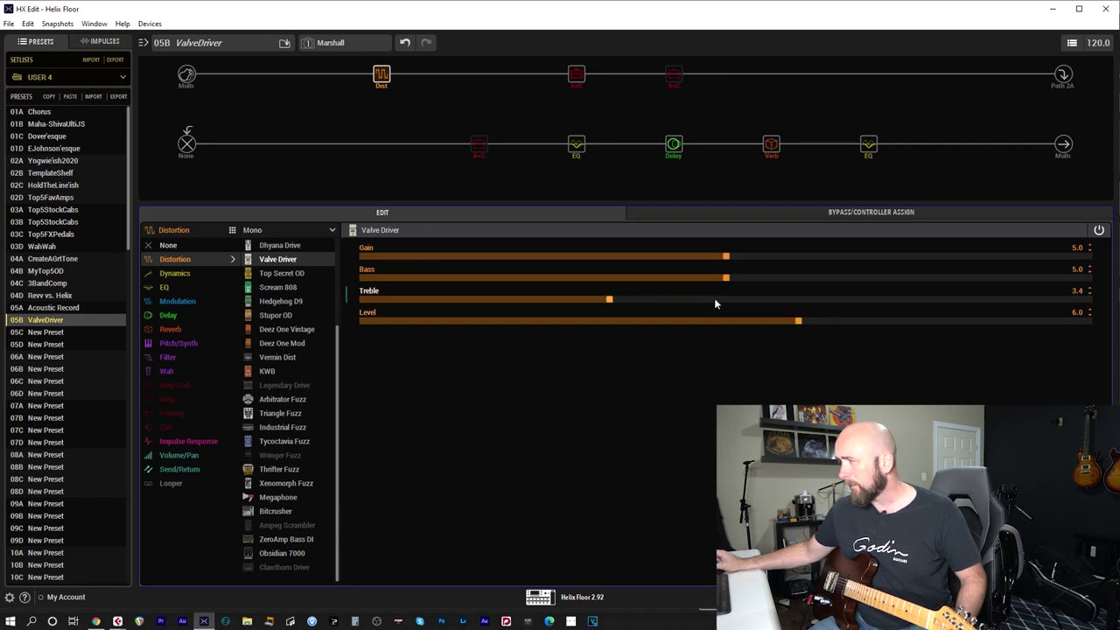
scroll(714, 302, down, 4)
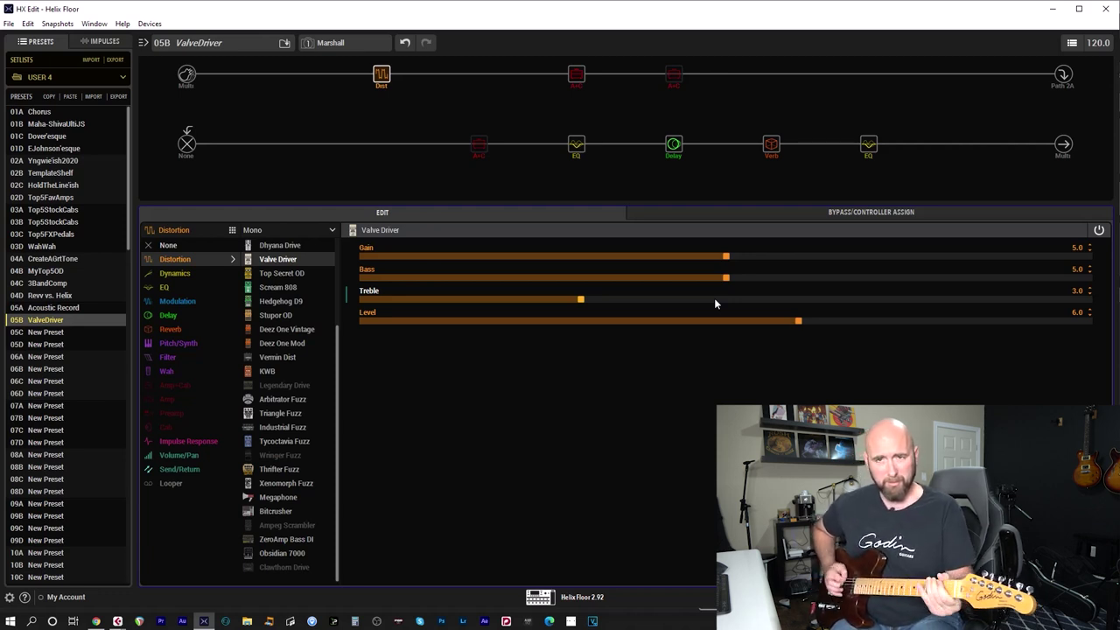
scroll(714, 299, up, 10)
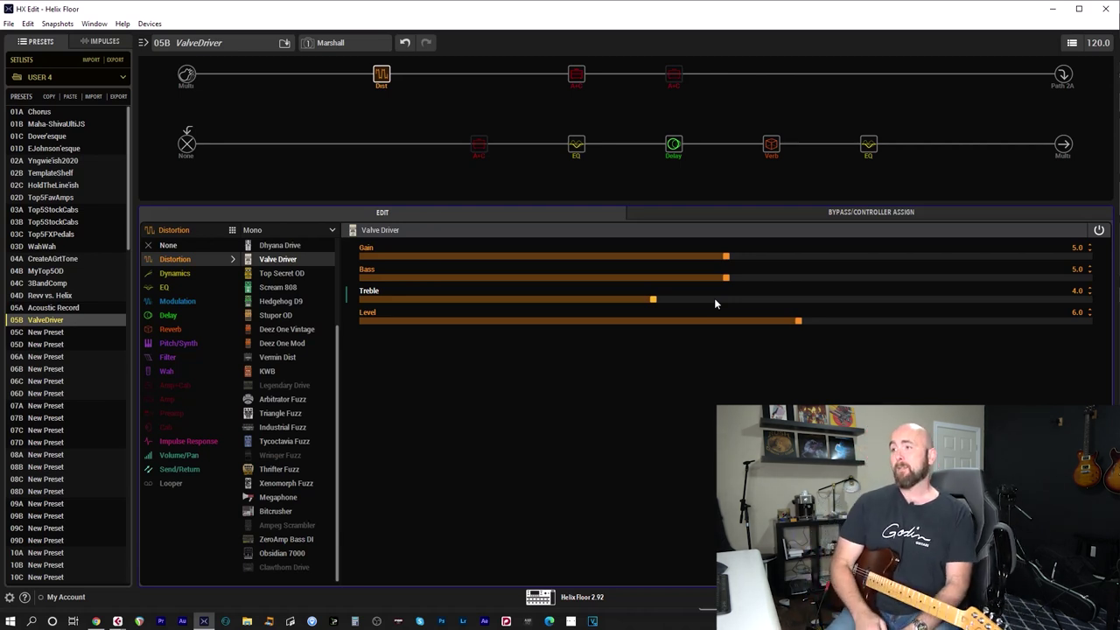
key(ctrl+s)
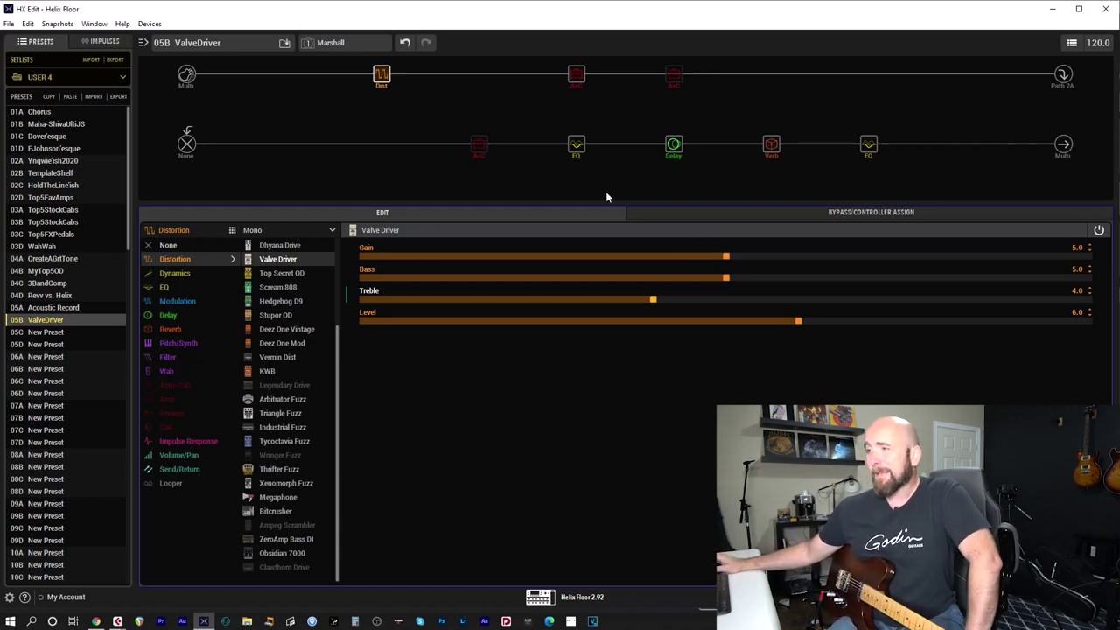
Step: Switch to snapshot 2 Fender and show the Tweed Blues Nrm amp with 4x10 Tweed P10R cab
mouse_move(382, 75)
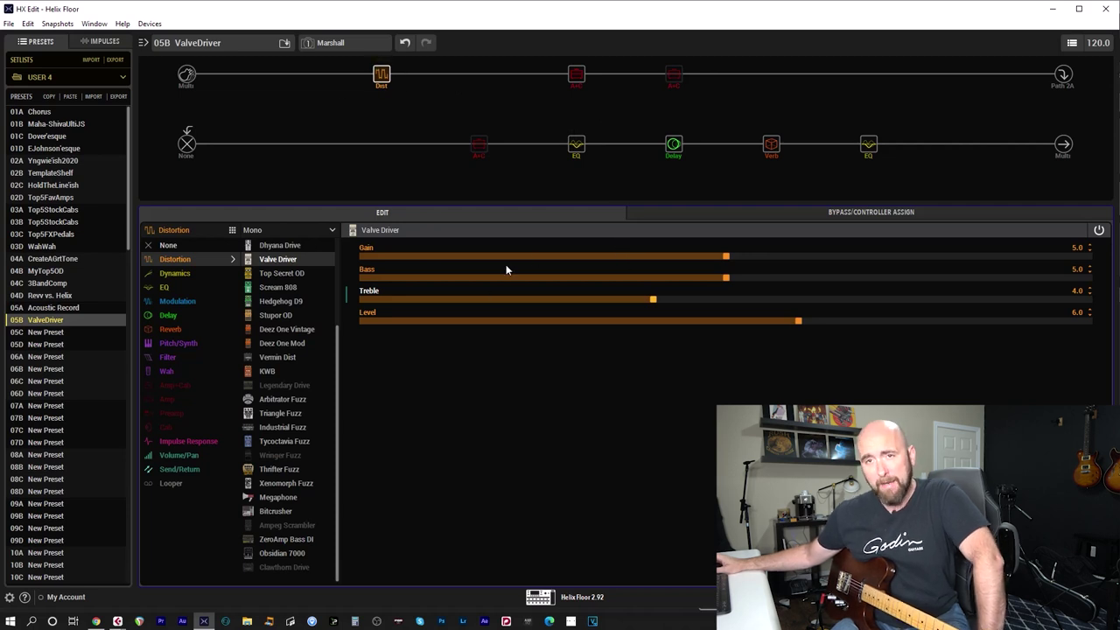
click(670, 77)
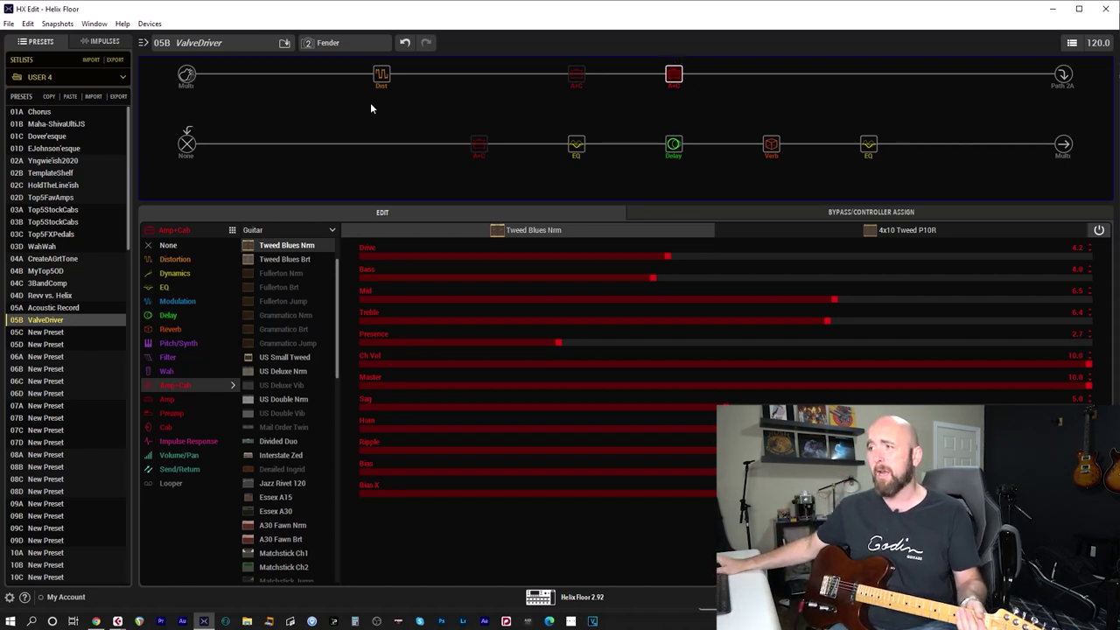
Step: Select the upper-path Dist block to show Valve Driver Gain 5.0, Bass 5.0, Treble 4.0, Level 6.0
click(386, 84)
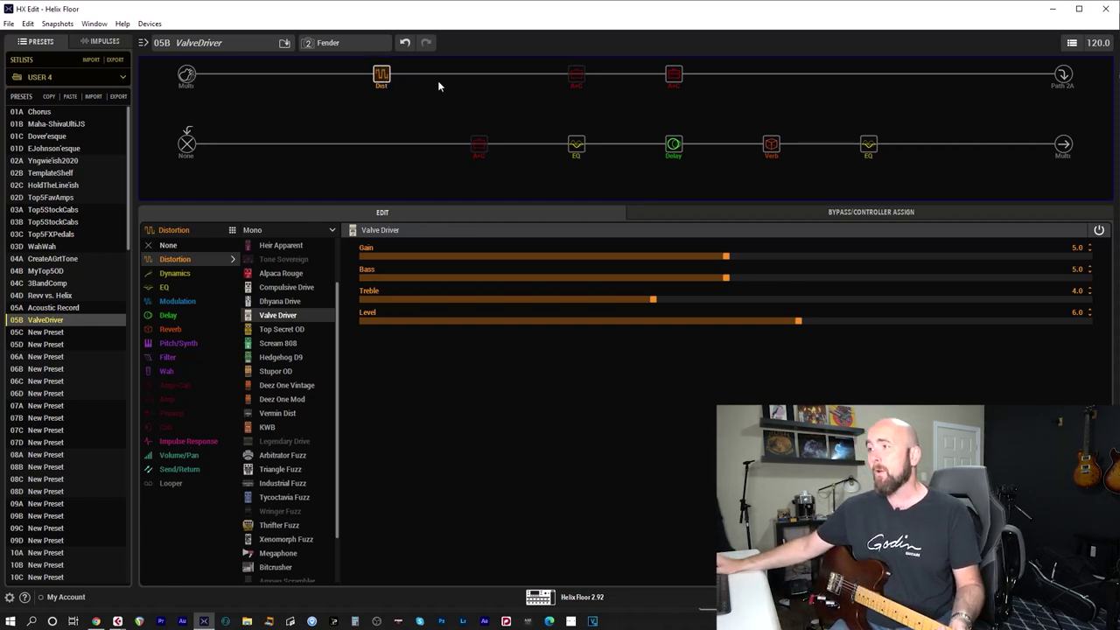
mouse_move(483, 150)
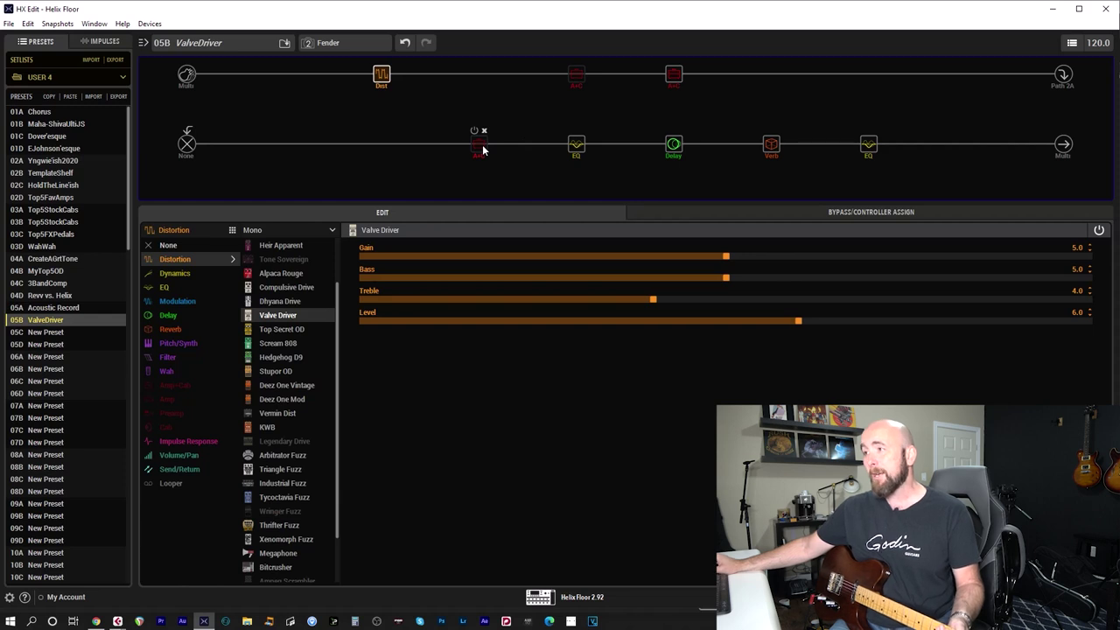